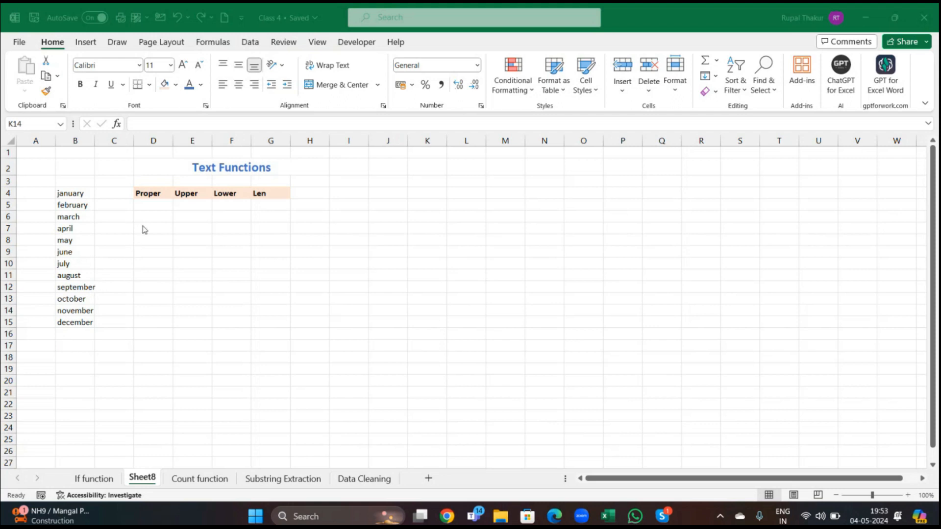
# Enter the formula =PROPER(B4) in cell D5 under the Proper heading
pyautogui.click(146, 208)
pyautogui.click(154, 205)
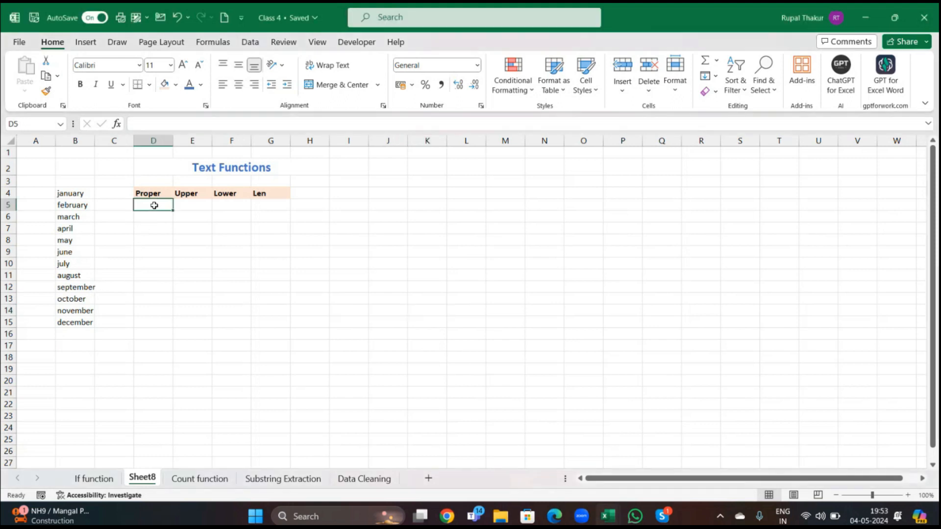
pyautogui.write('=')
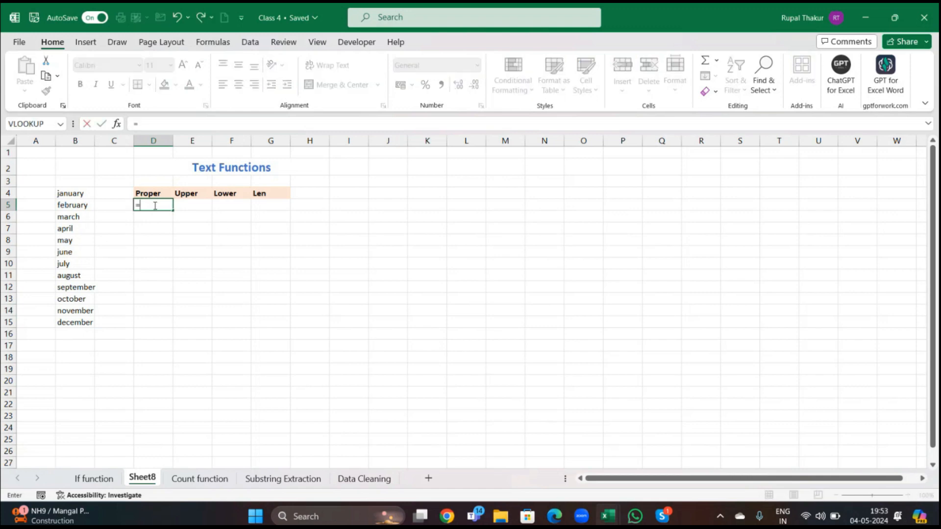
pyautogui.write('Prop')
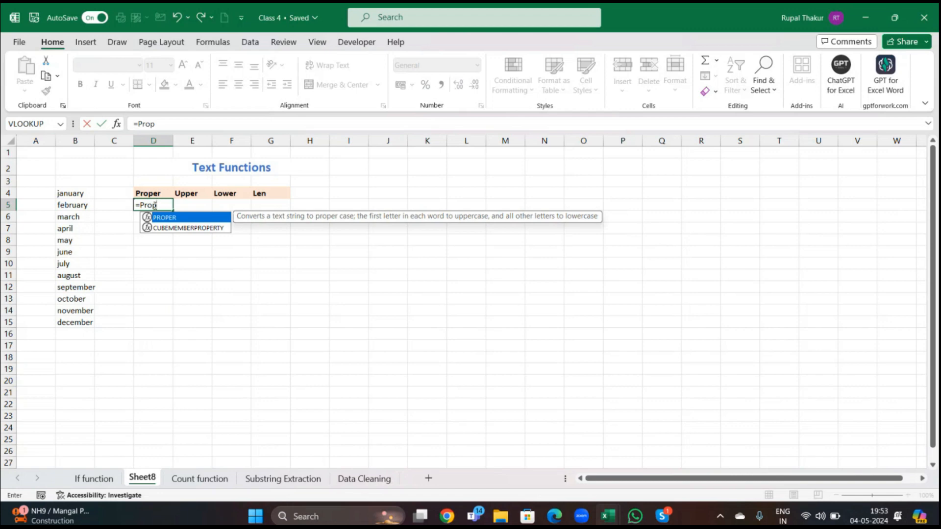
pyautogui.press('Tab')
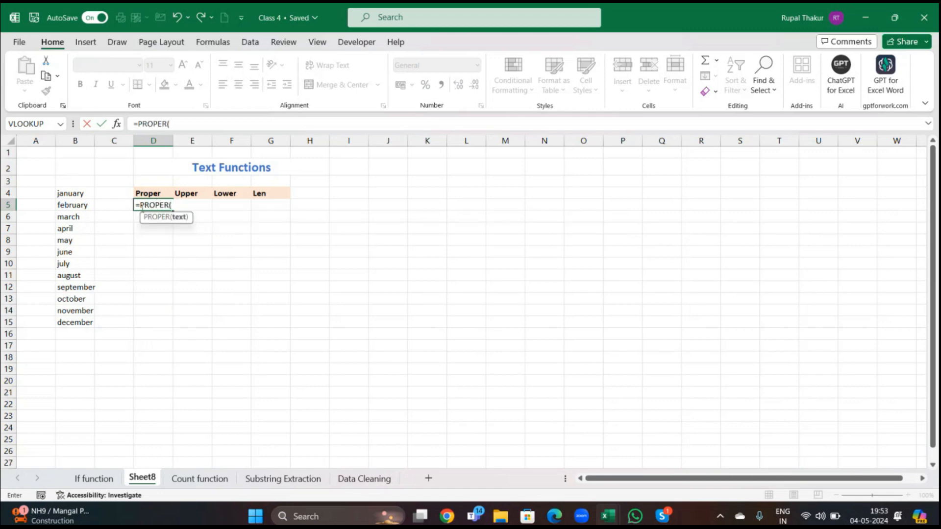
pyautogui.click(71, 194)
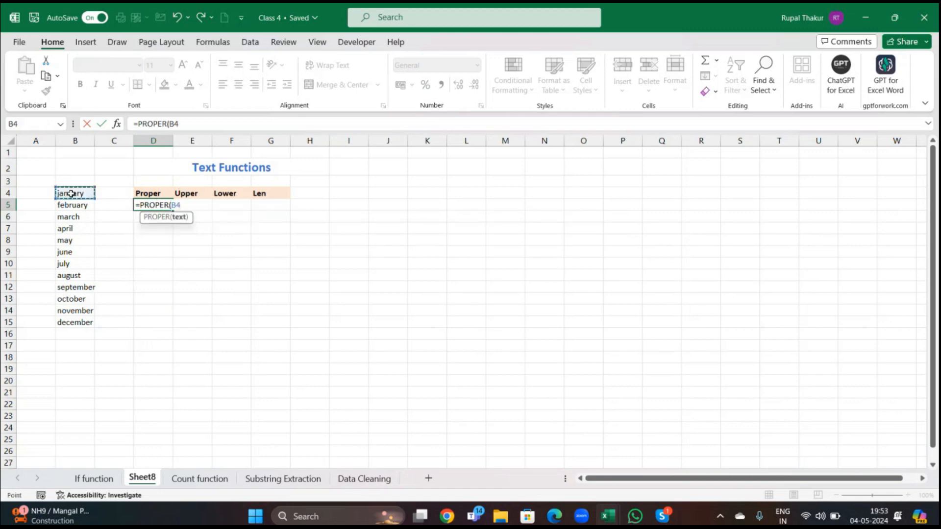
pyautogui.write(')')
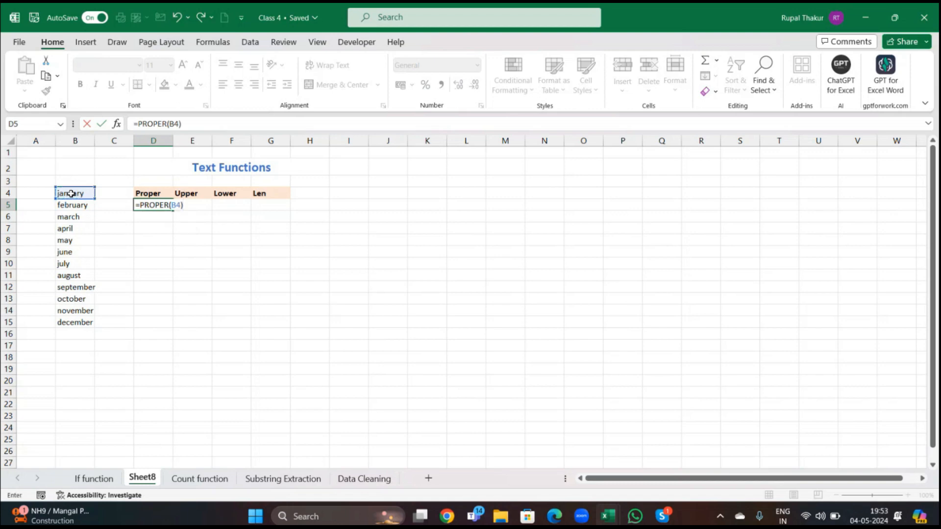
pyautogui.press('Return')
# Fill the PROPER formula from D5 down column D through row 17 to cover all the months
pyautogui.click(159, 203)
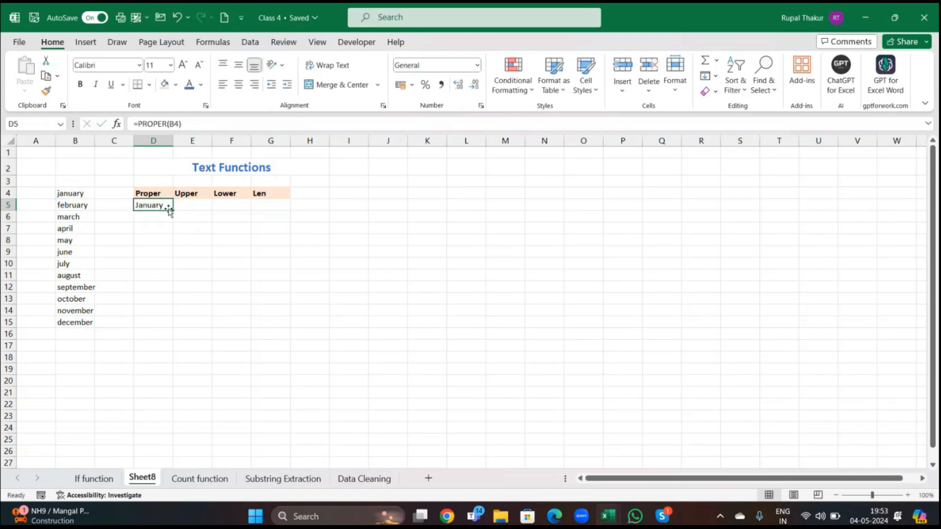
pyautogui.moveTo(174, 209); pyautogui.dragTo(178, 353)
pyautogui.click(206, 346)
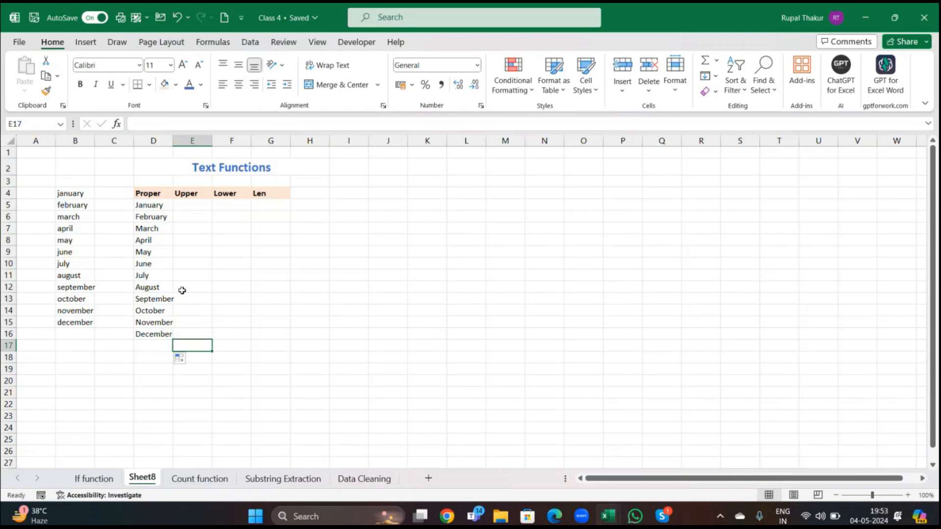
# Enter the formula =UPPER(B4) in cell E5 under the Upper heading
pyautogui.click(197, 203)
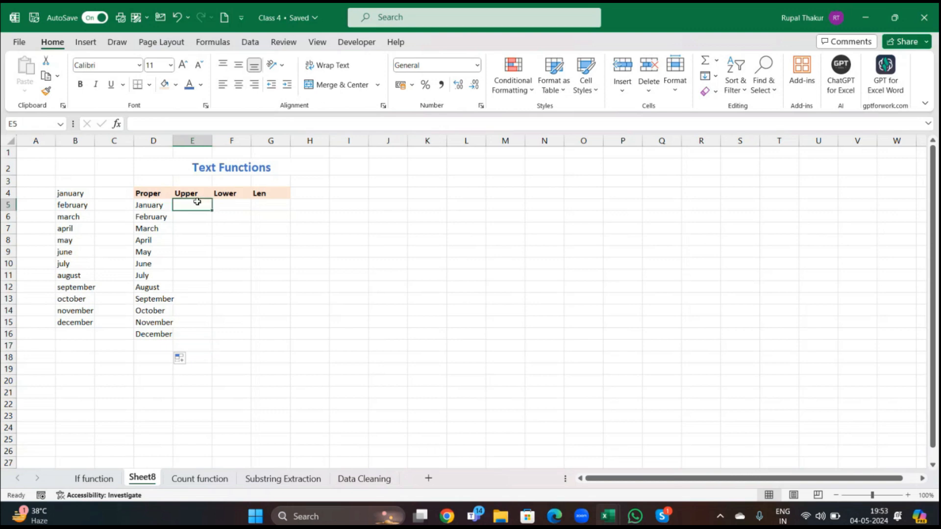
pyautogui.write('=upp')
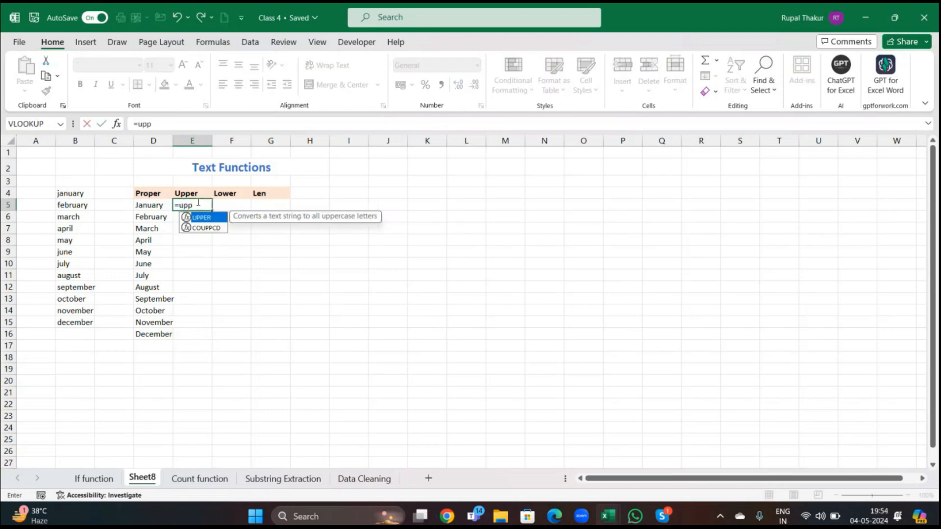
pyautogui.press('Tab')
pyautogui.click(81, 195)
pyautogui.write(')')
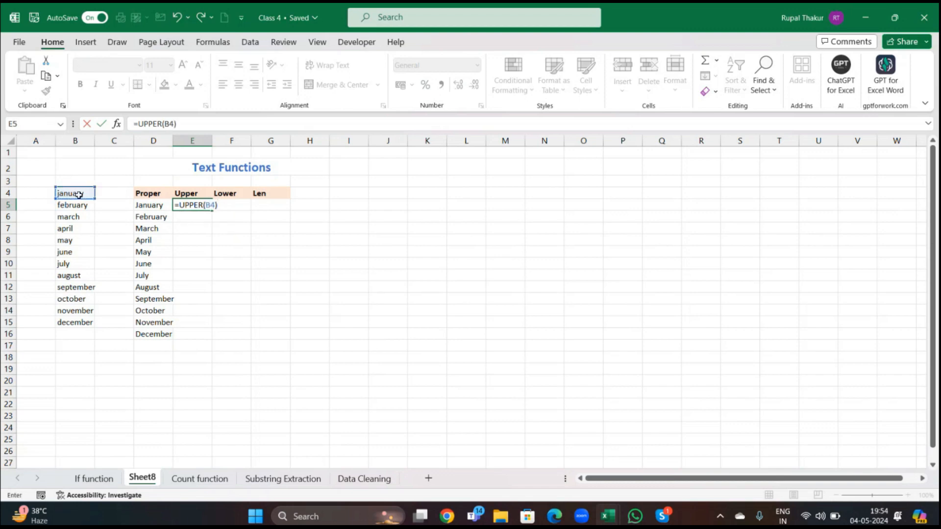
pyautogui.press('Return')
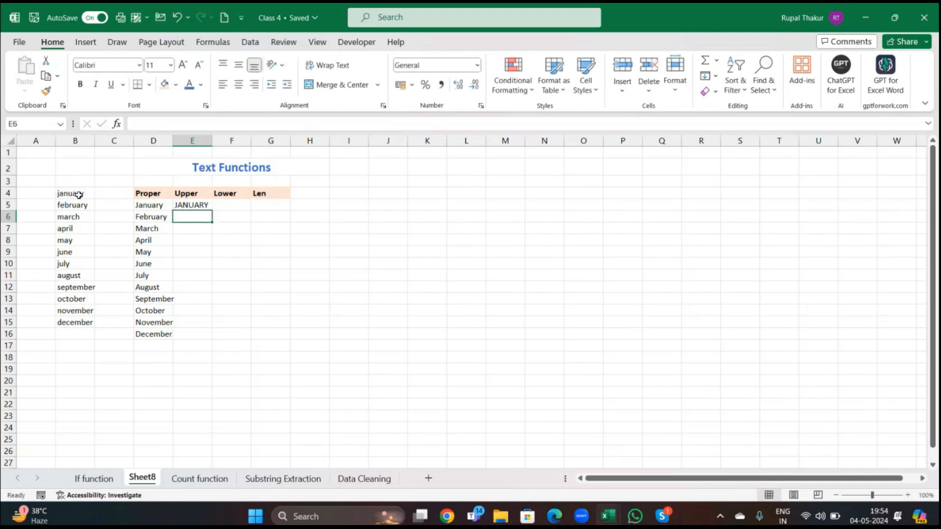
# Fill the UPPER formula from E5 down alongside the Proper results and autofit column E's width to its contents
pyautogui.click(180, 205)
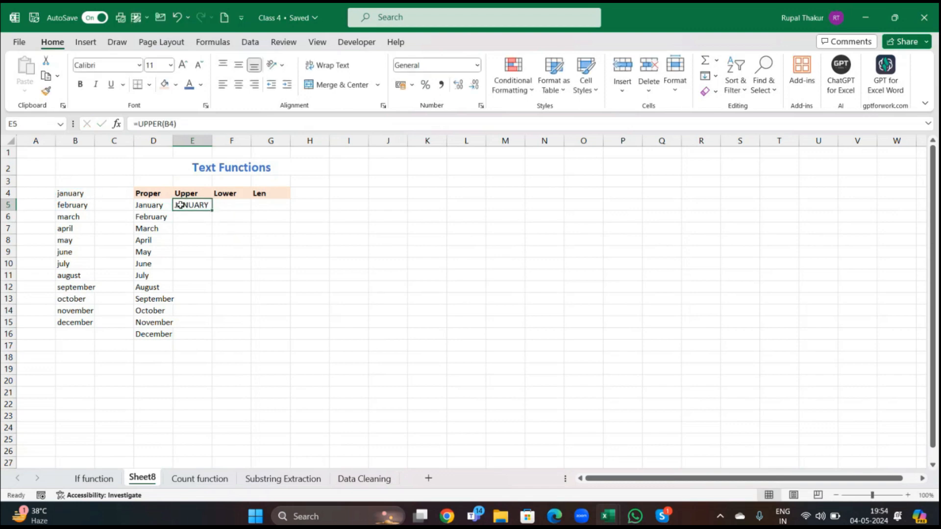
pyautogui.doubleClick(212, 212)
pyautogui.click(254, 361)
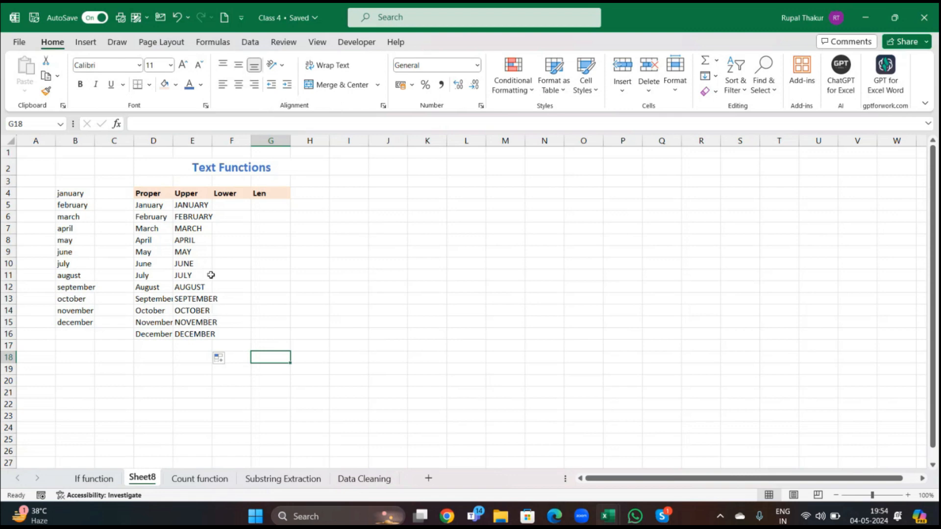
pyautogui.doubleClick(214, 140)
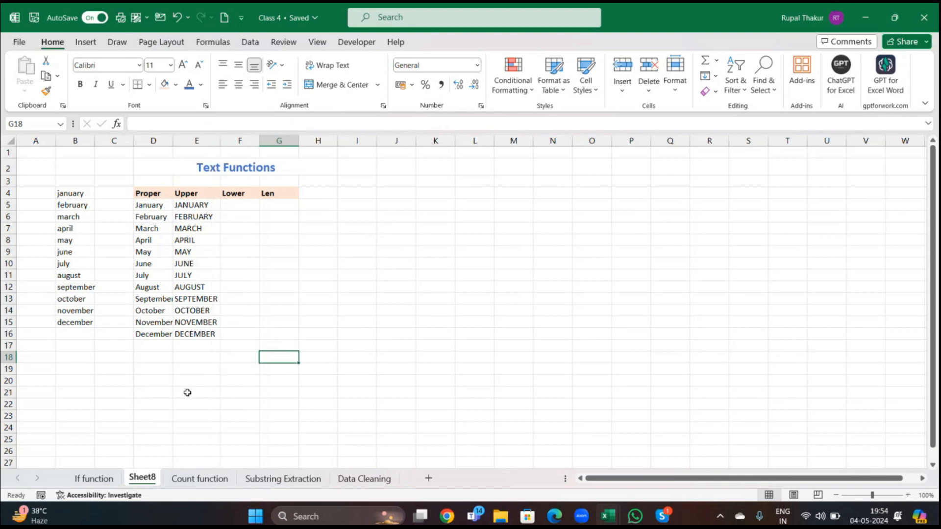
# Enter the formula =LOWER(E5) in cell F5 under the Lower heading, referencing the uppercase month
pyautogui.click(240, 204)
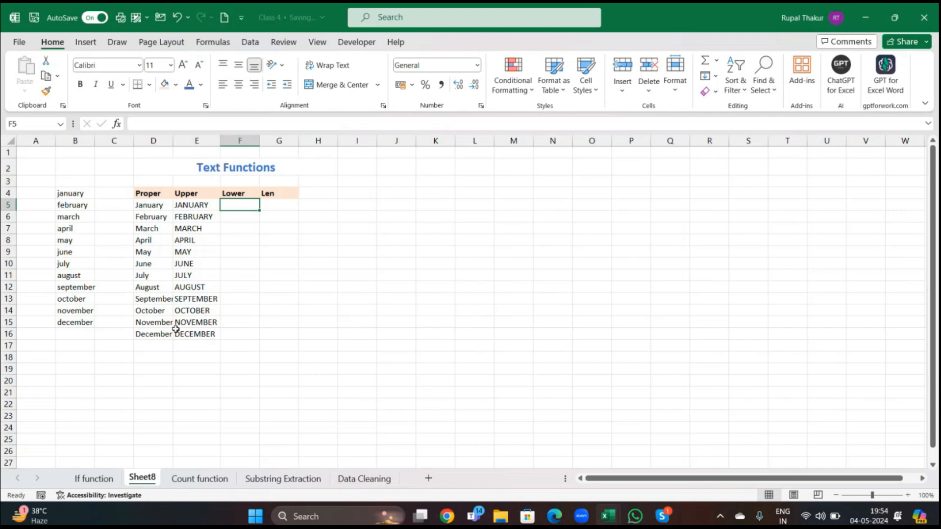
pyautogui.write('=')
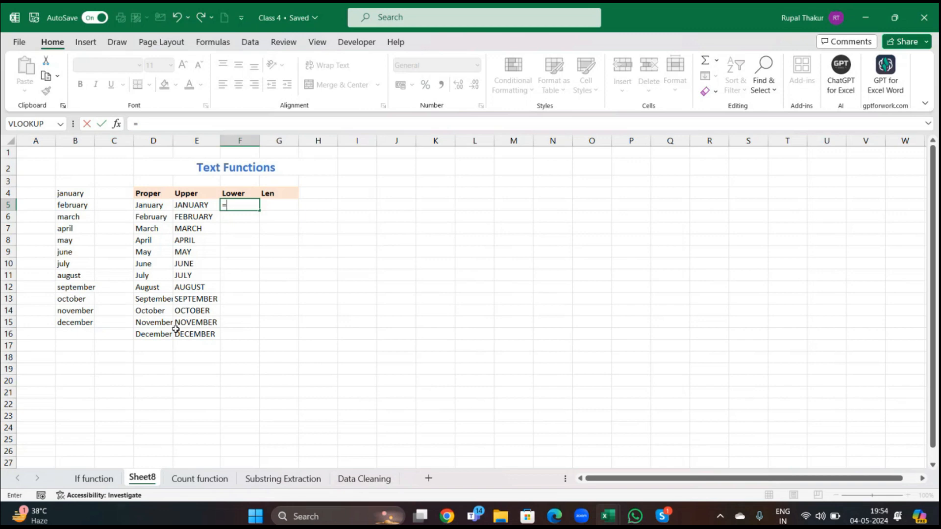
pyautogui.write('=lowe')
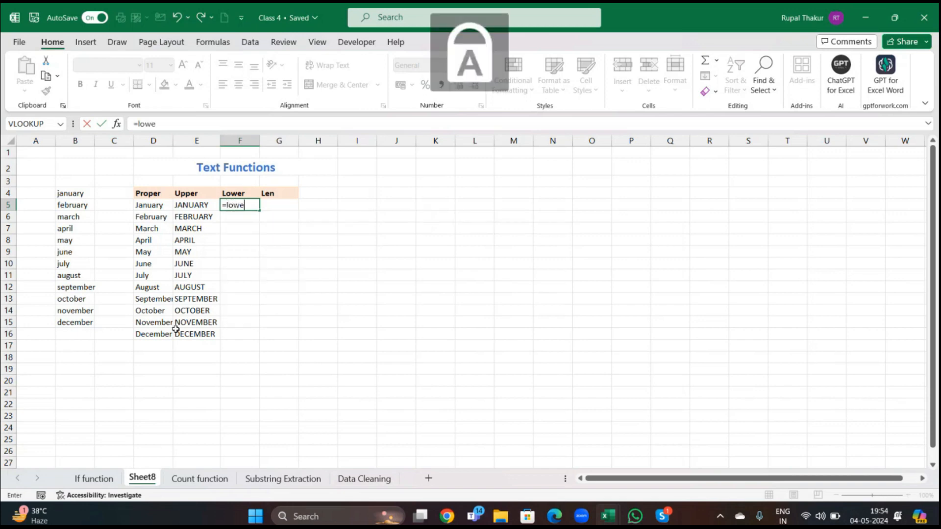
pyautogui.press('capslock')
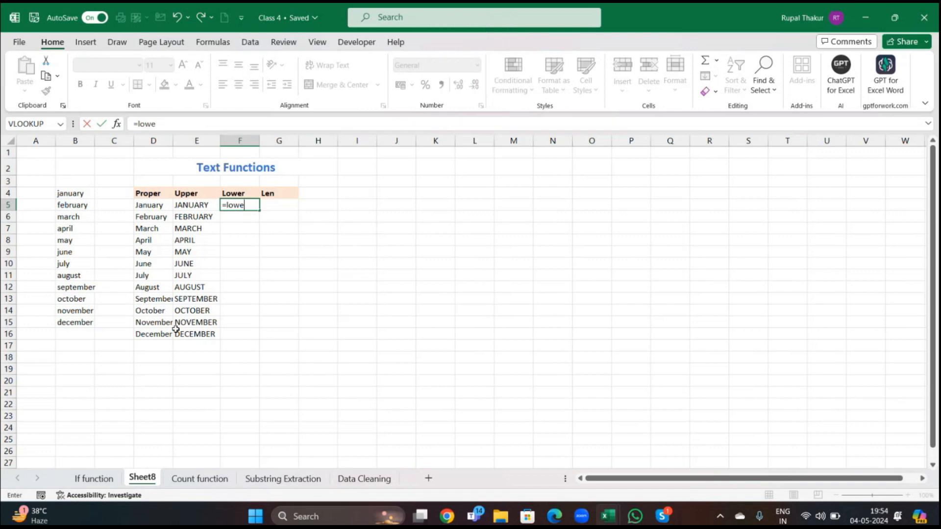
pyautogui.write('r')
pyautogui.press('Tab')
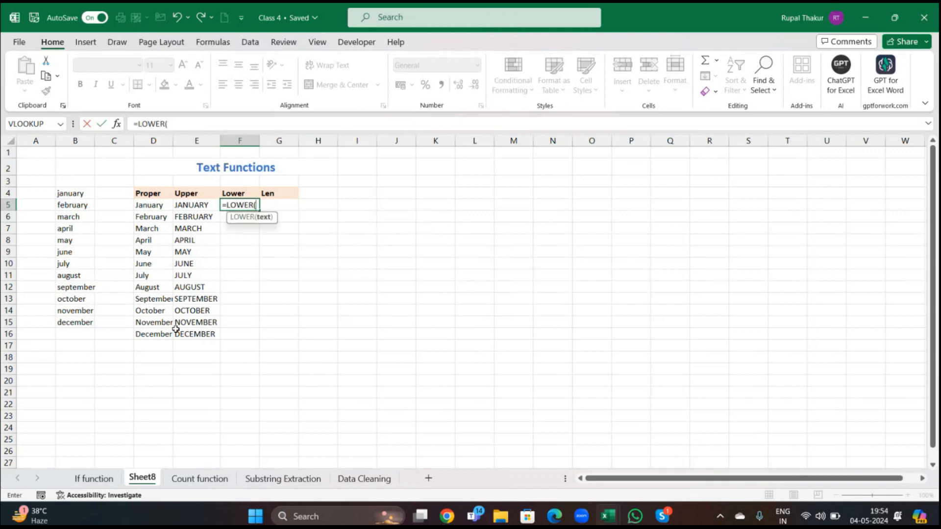
pyautogui.click(195, 203)
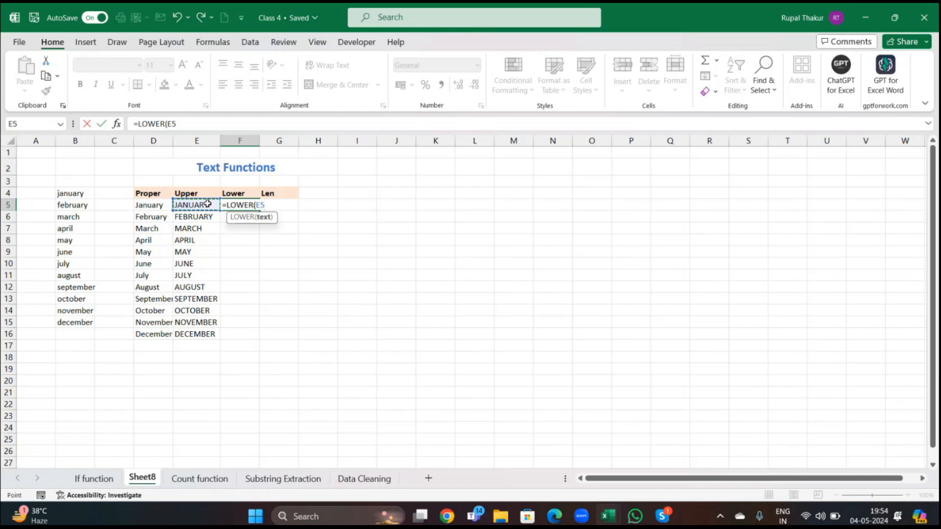
pyautogui.write(')')
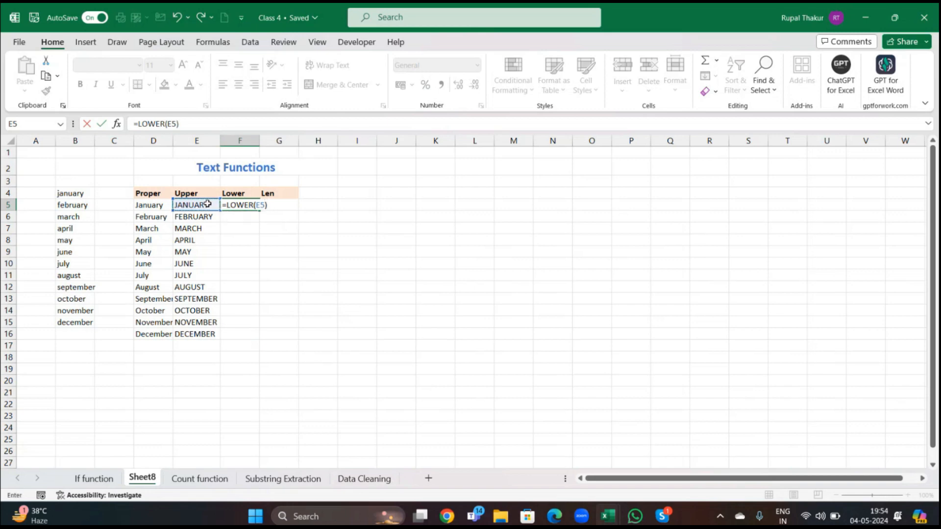
pyautogui.press('Return')
# Fill the LOWER formula from F5 down to F17 and autofit column F's width to its contents
pyautogui.click(247, 204)
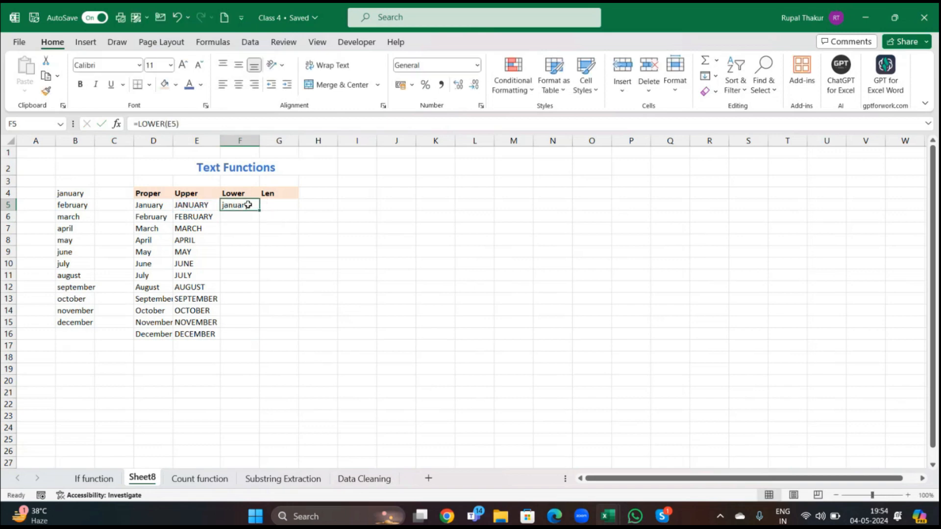
pyautogui.moveTo(259, 210); pyautogui.dragTo(259, 351)
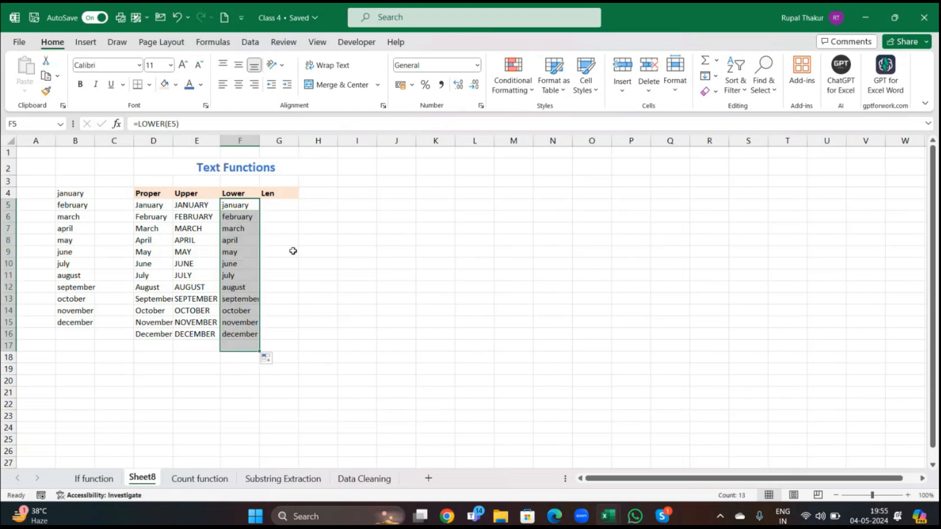
pyautogui.click(312, 297)
pyautogui.doubleClick(260, 142)
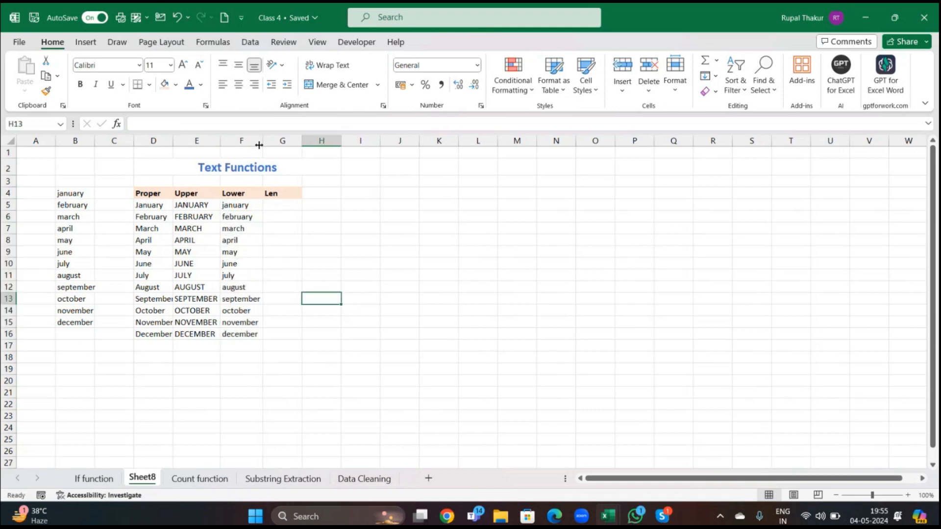
# Enter the formula =LEN(B4) in cell G5 under the Len heading
pyautogui.click(280, 202)
pyautogui.write('=len')
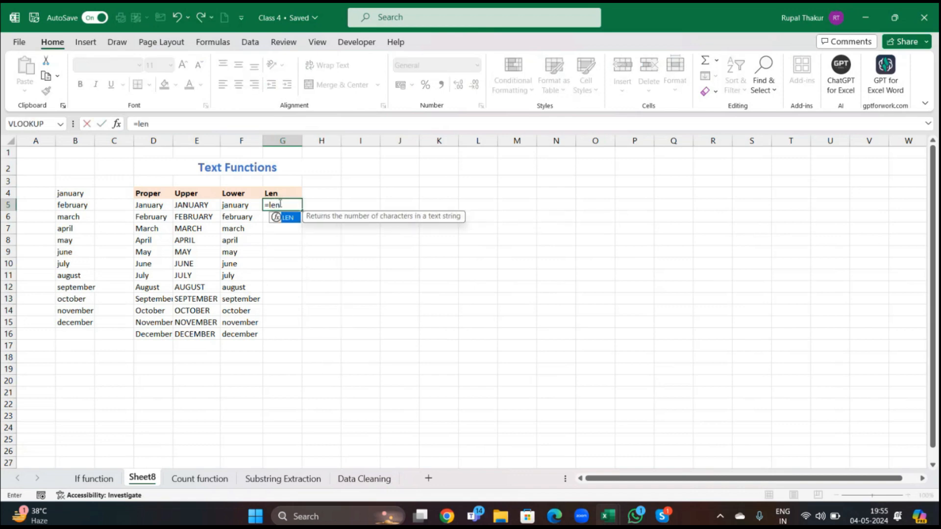
pyautogui.press('Tab')
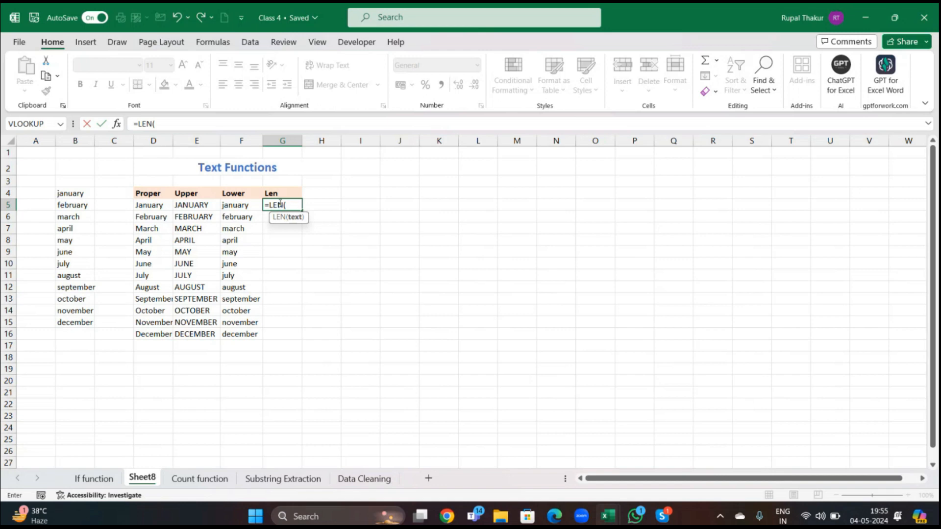
pyautogui.click(83, 196)
pyautogui.write(')')
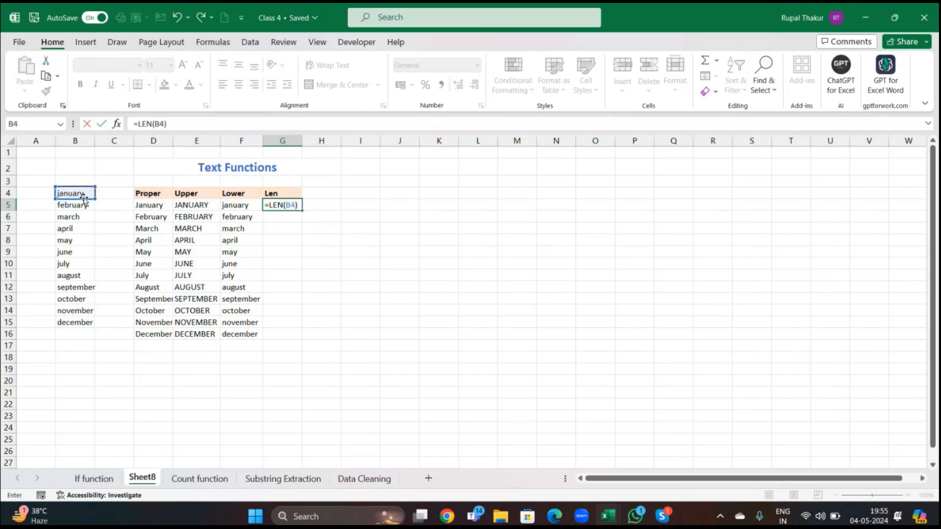
pyautogui.press('Return')
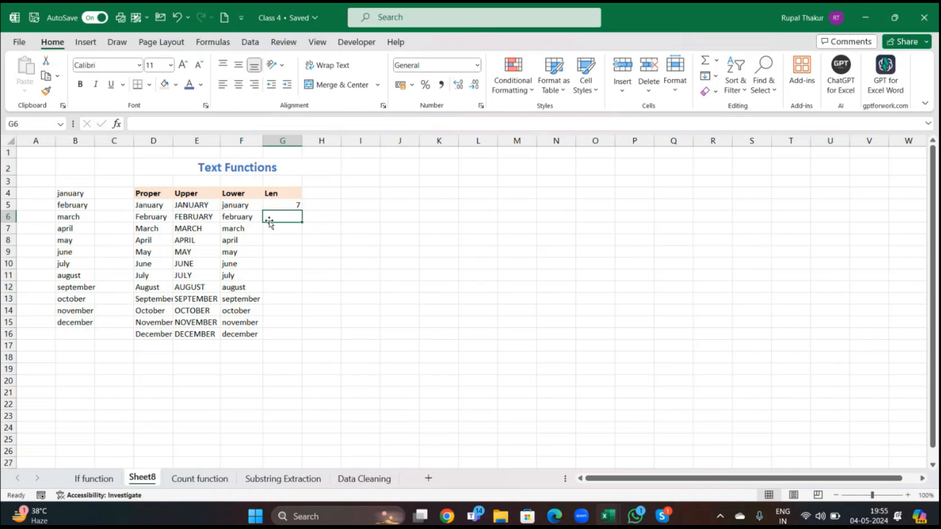
# Fill the LEN formula from G5 down to G17 and clear the surplus formula in G17
pyautogui.click(281, 205)
pyautogui.moveTo(302, 210); pyautogui.dragTo(302, 349)
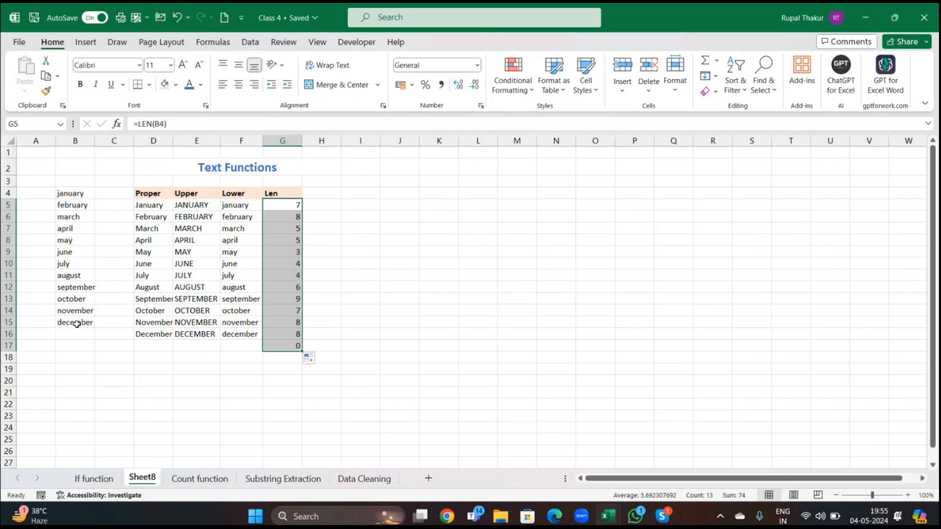
pyautogui.moveTo(389, 322); pyautogui.dragTo(287, 348)
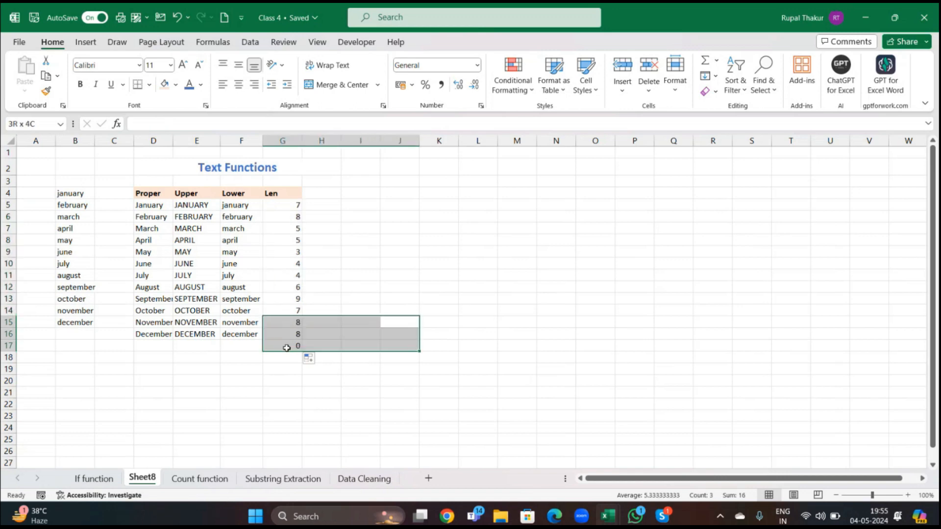
pyautogui.click(286, 348)
pyautogui.press('BackSpace')
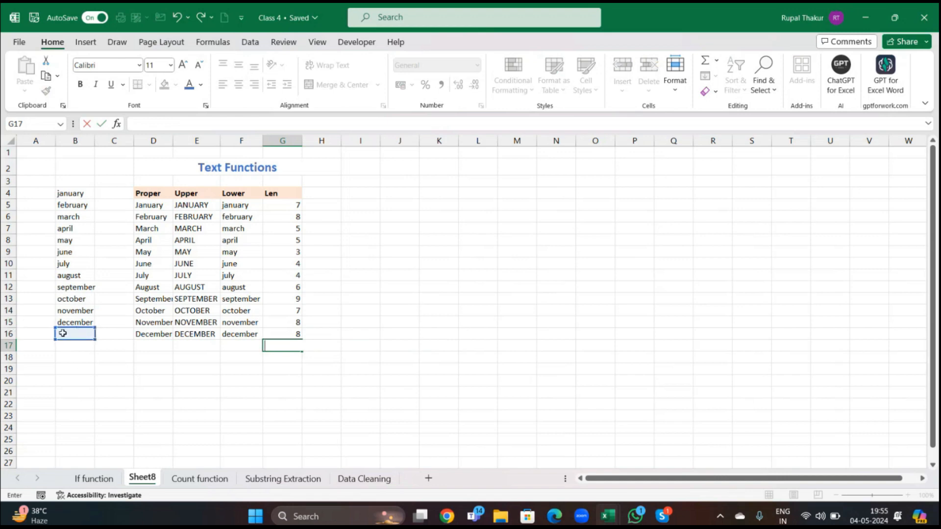
pyautogui.click(269, 426)
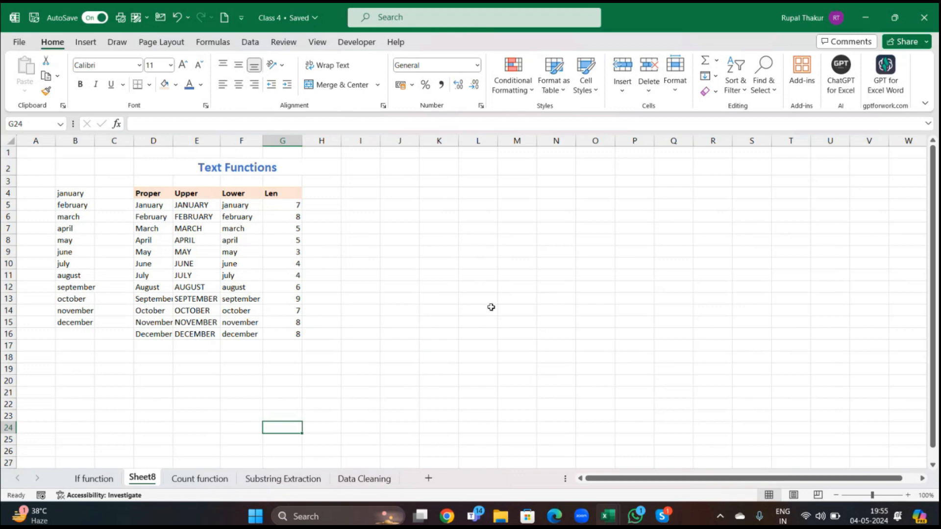
# Add a new blank worksheet after Sheet8 and select its cell D3
pyautogui.click(428, 479)
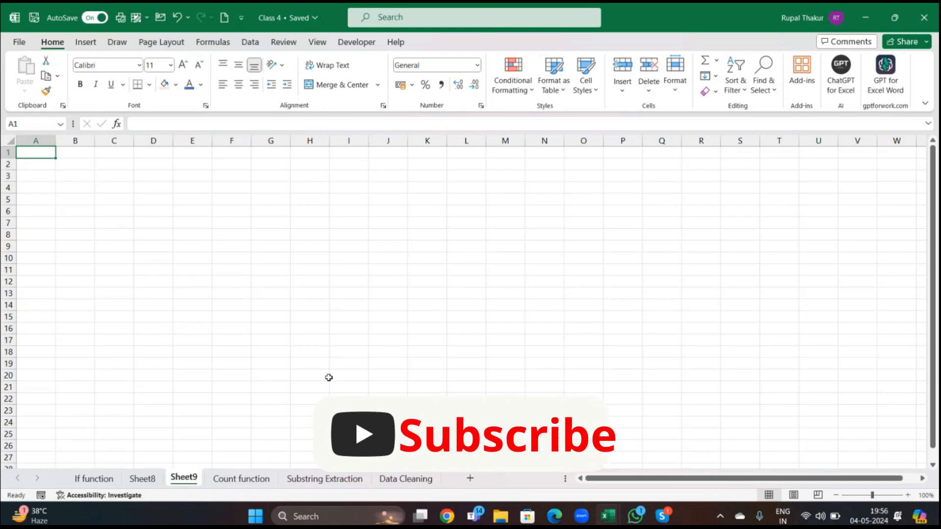
pyautogui.click(150, 173)
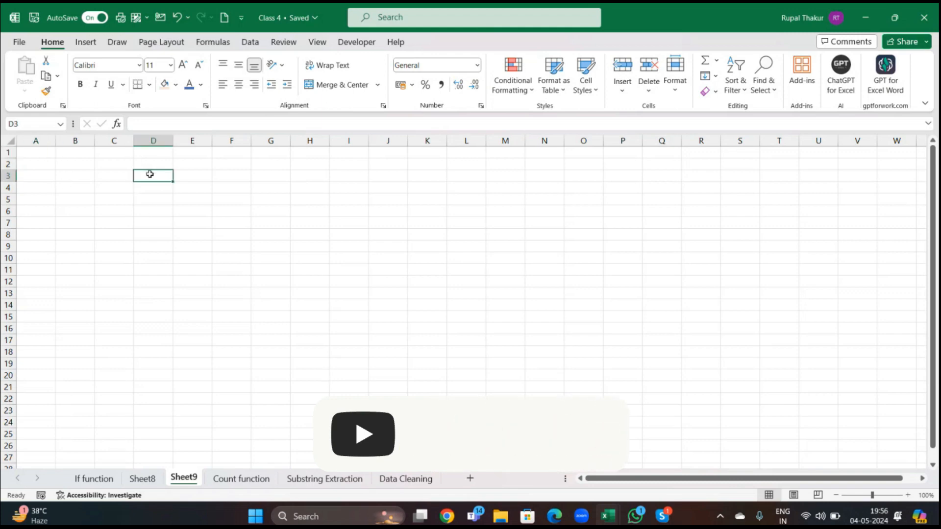
# Enter the formula =TODAY() in cell D3
pyautogui.write('=today')
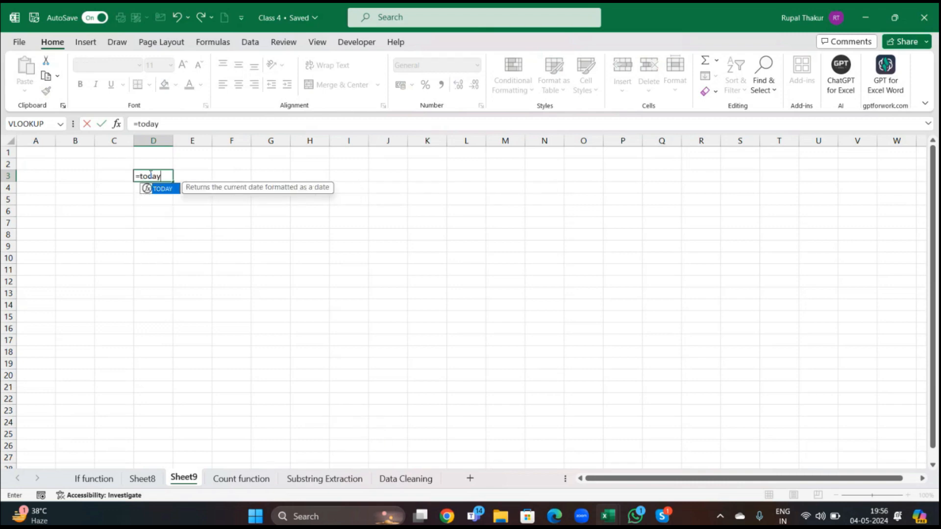
pyautogui.press('Tab')
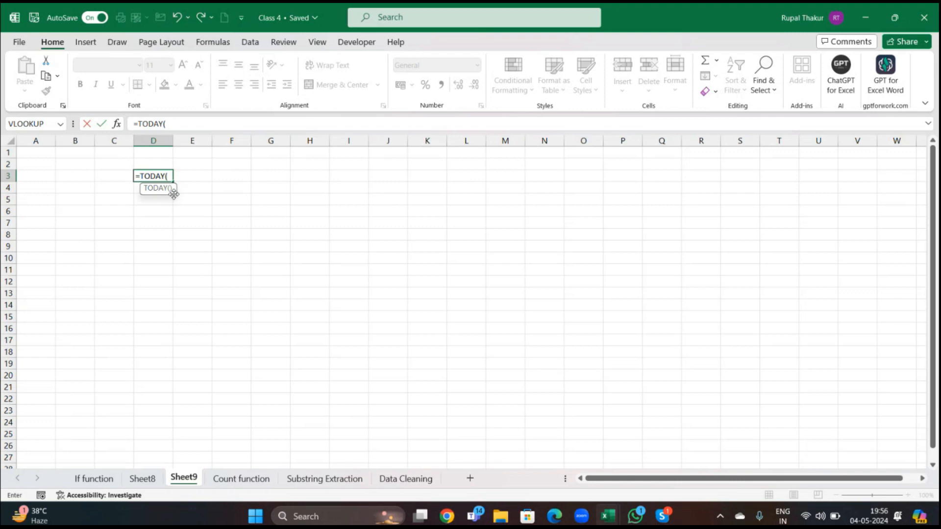
pyautogui.write(')')
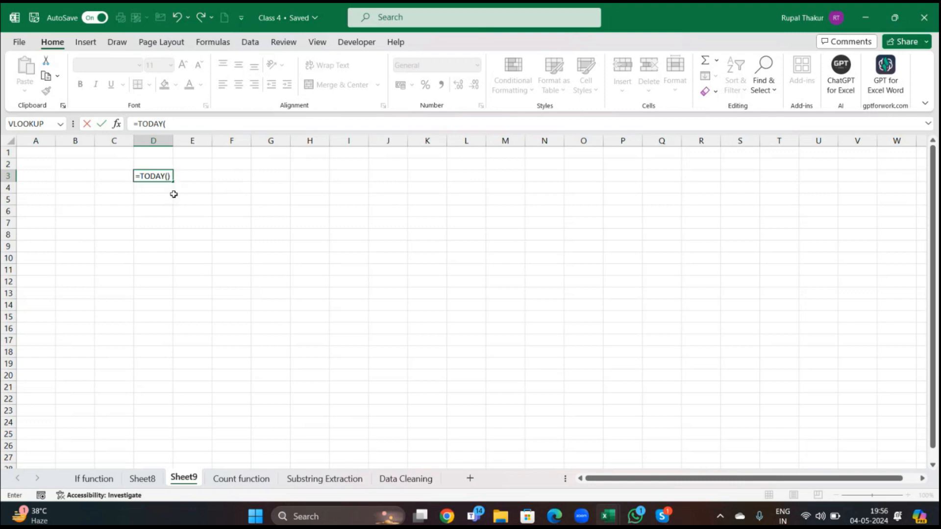
pyautogui.press('Return')
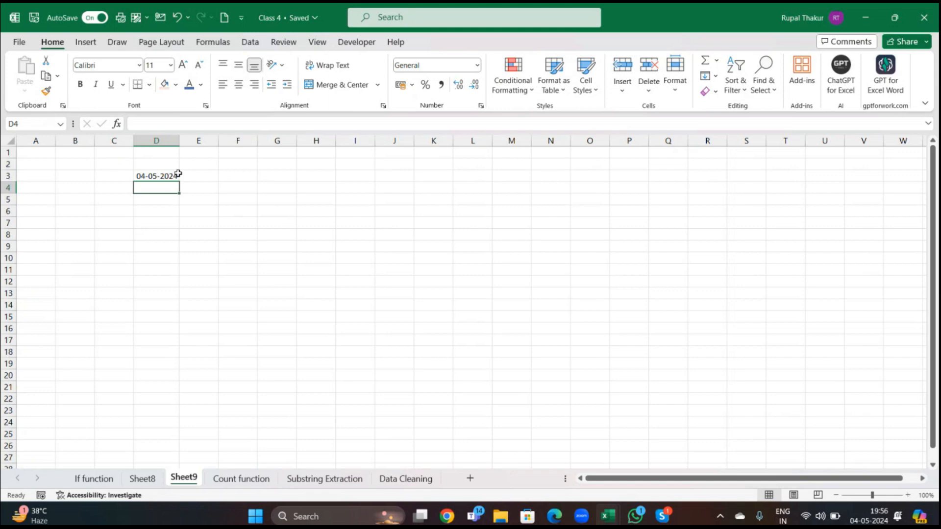
# Format column D with the Date category, using the *14 March 2012 type
pyautogui.click(158, 136)
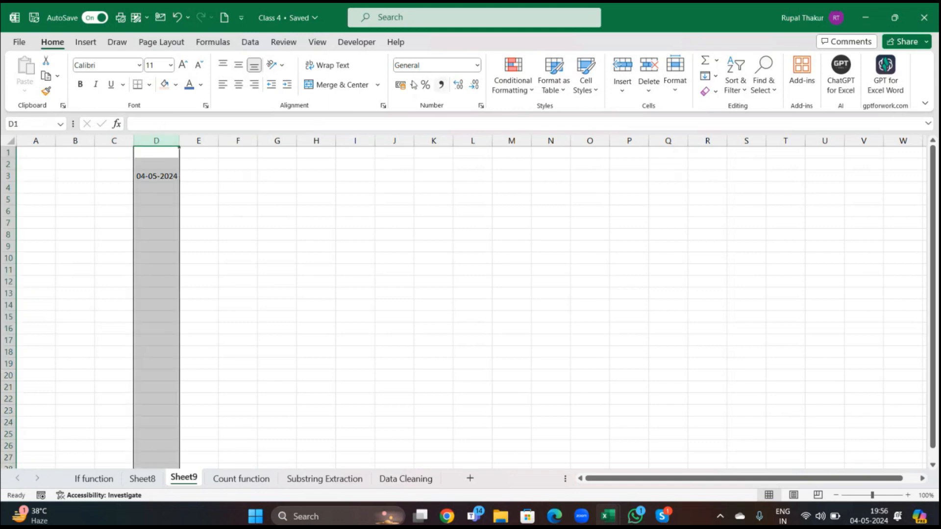
pyautogui.click(481, 105)
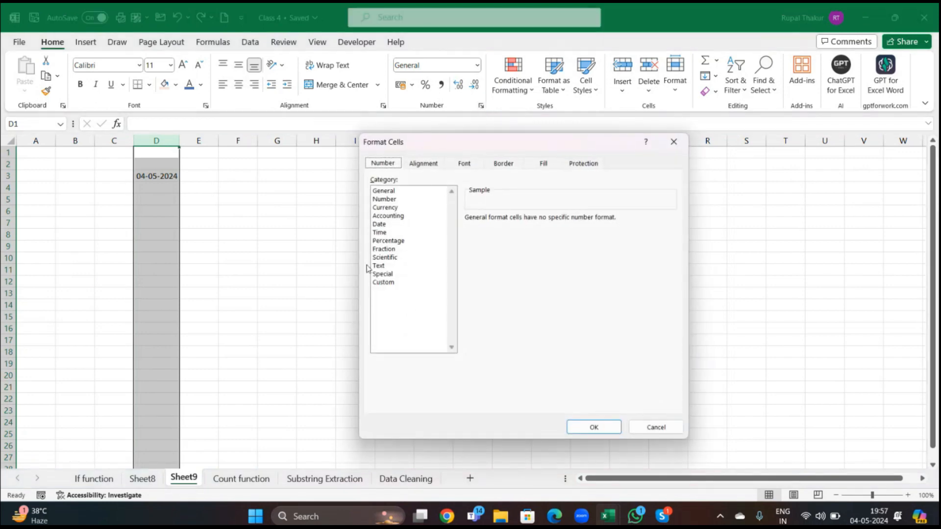
pyautogui.click(385, 198)
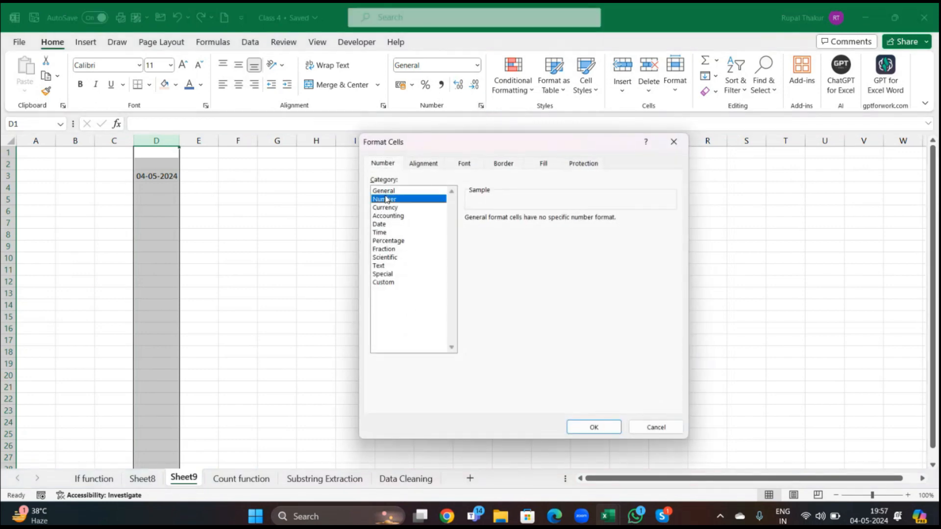
pyautogui.click(383, 225)
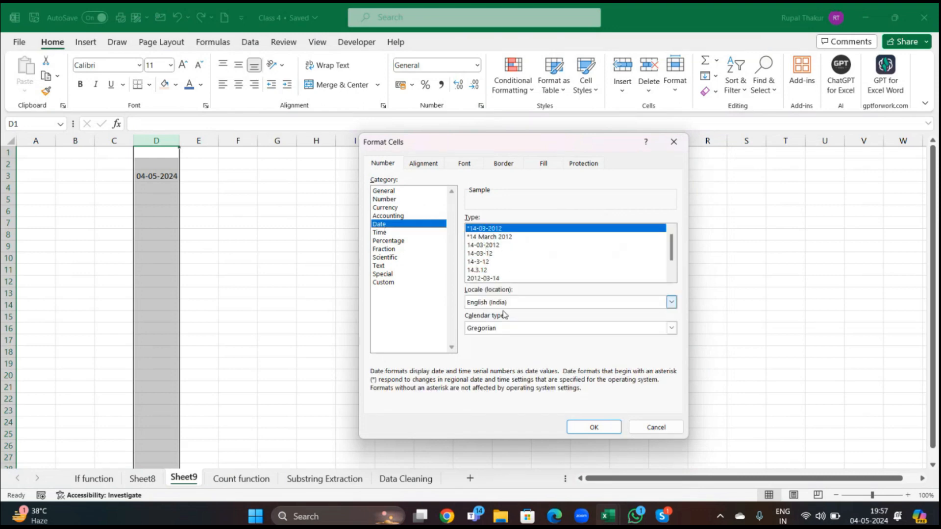
pyautogui.click(492, 238)
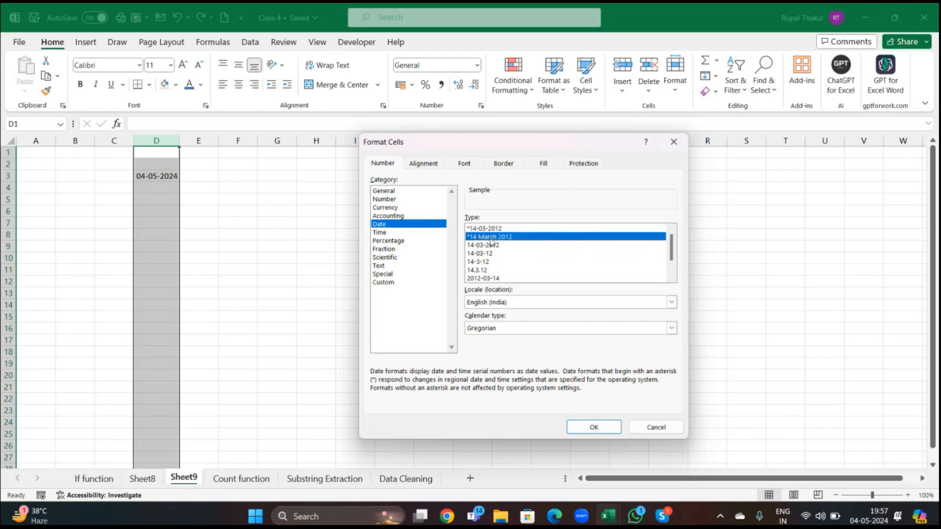
pyautogui.click(593, 428)
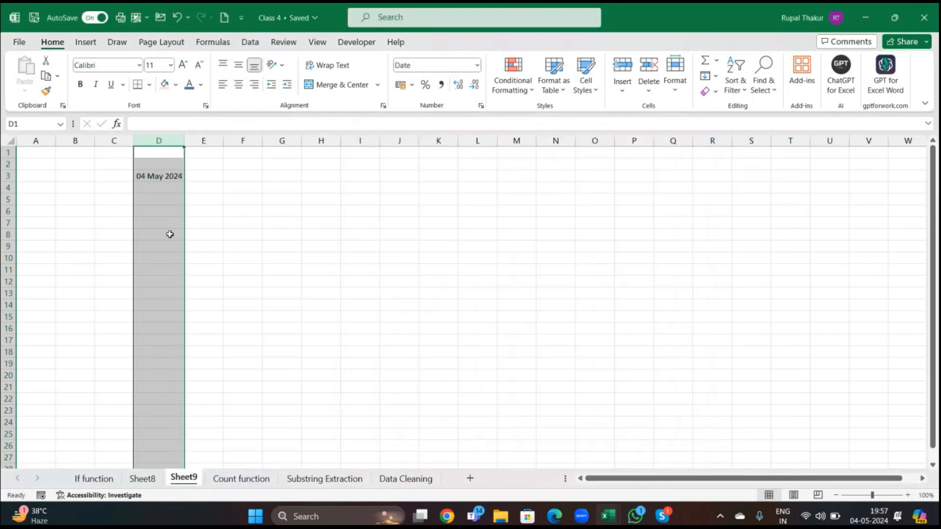
pyautogui.click(291, 242)
# Enter the date 04/05/2024 manually in cell D6 as a trial, and clear the cell again
pyautogui.click(160, 210)
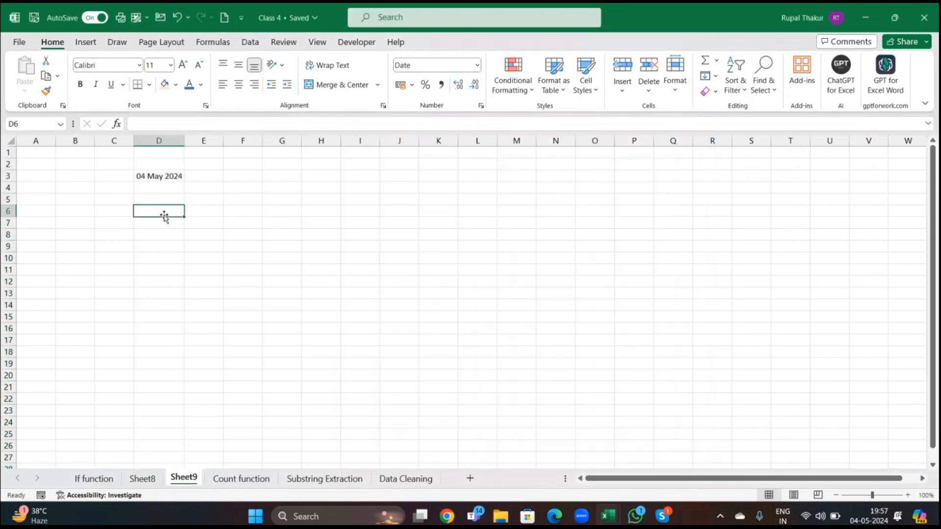
pyautogui.write('=toa')
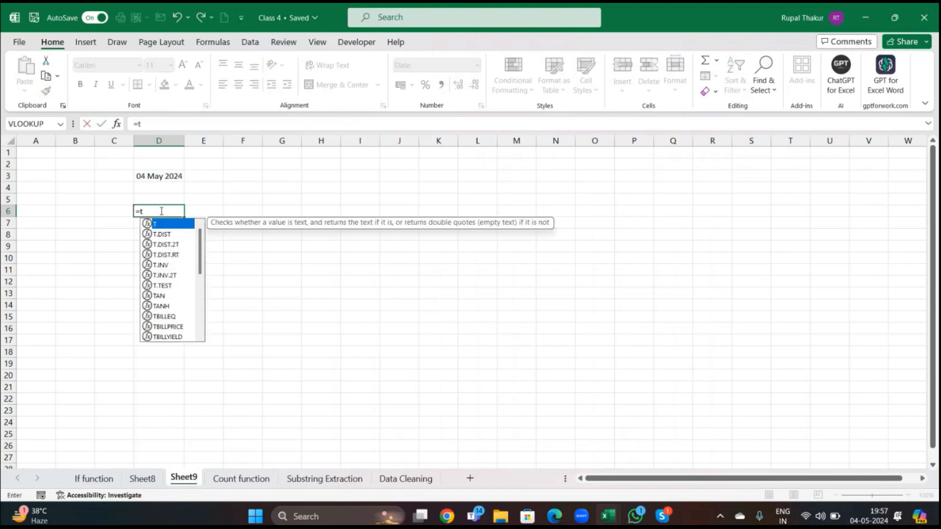
pyautogui.press('BackSpace')
pyautogui.press('BackSpace')
pyautogui.press('BackSpace')
pyautogui.press('BackSpace')
pyautogui.write('04')
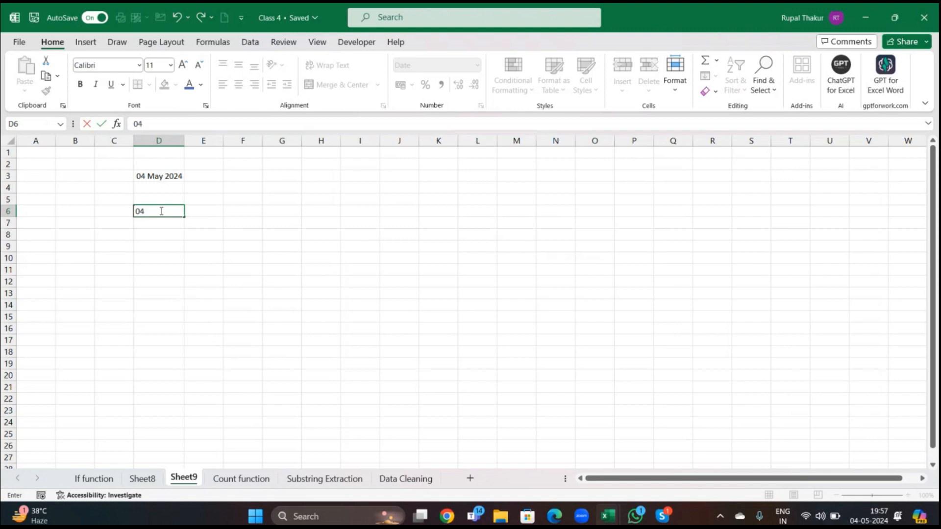
pyautogui.write('/05/2024')
pyautogui.press('Return')
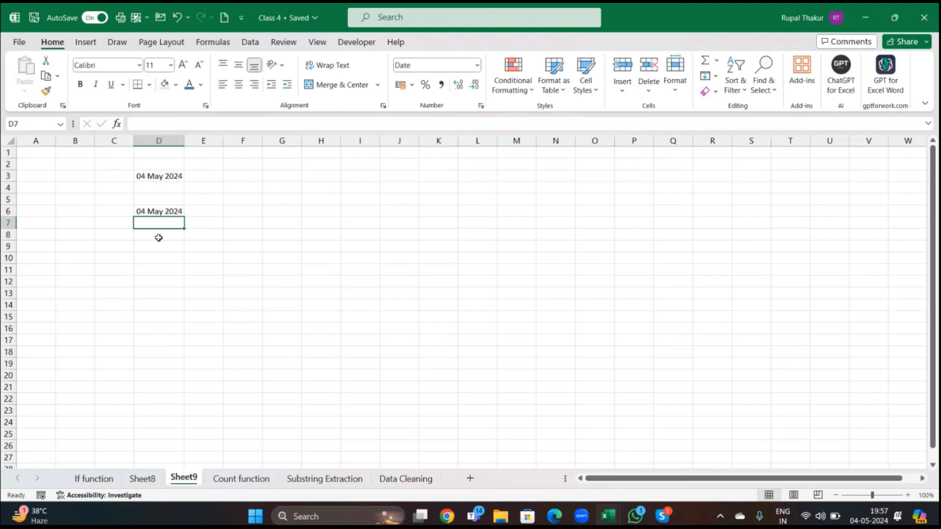
pyautogui.click(174, 212)
pyautogui.press('BackSpace')
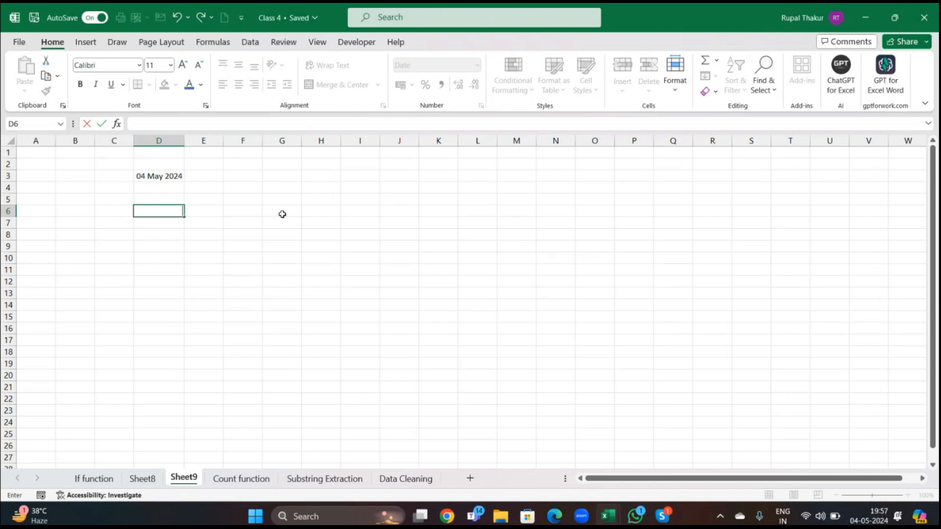
# Enter the headings Today in cell D2 and Now in cell E2
pyautogui.click(152, 165)
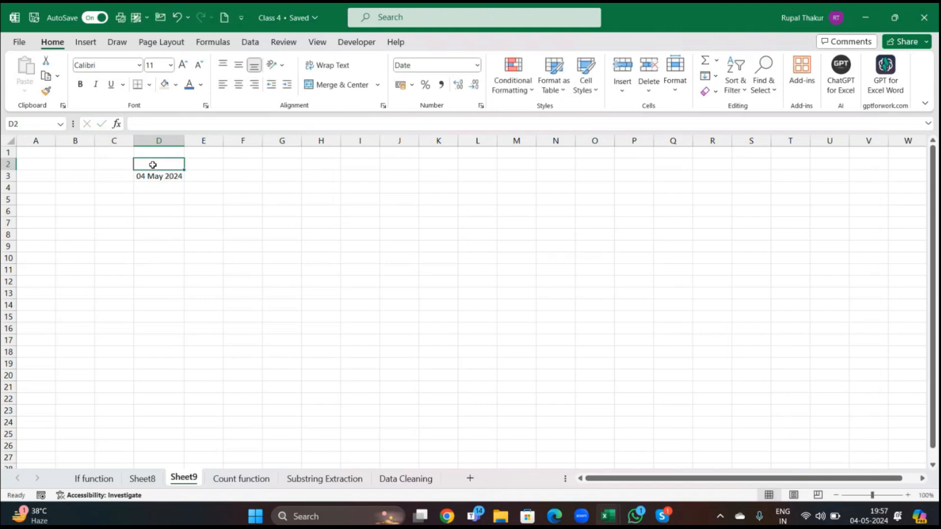
pyautogui.write('Today')
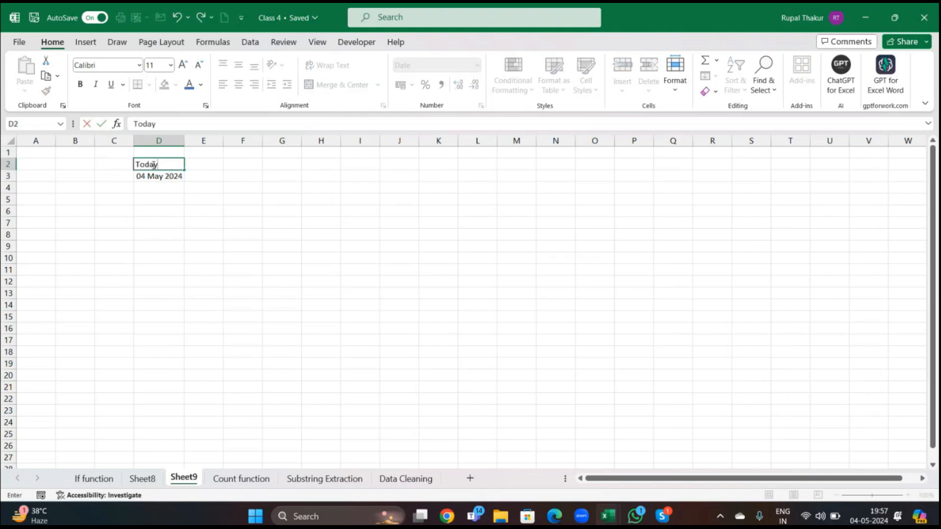
pyautogui.press('Tab')
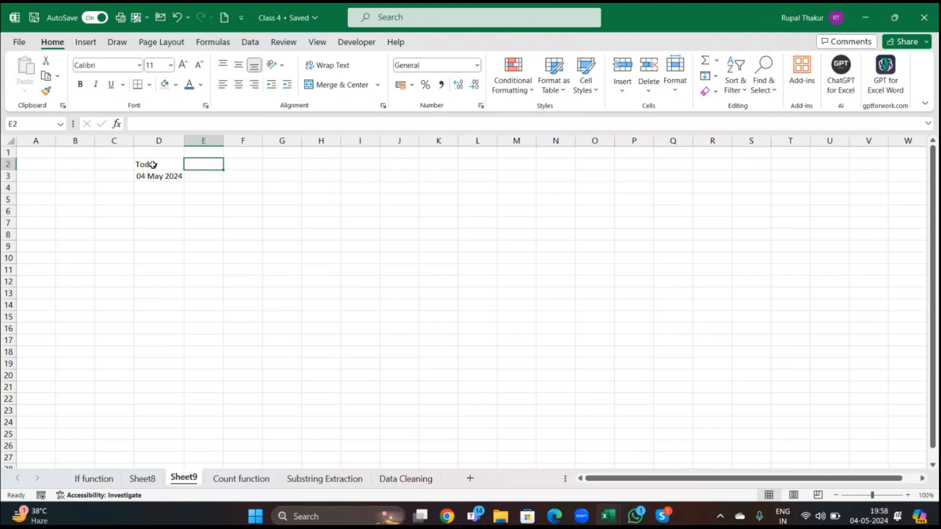
pyautogui.write('Now')
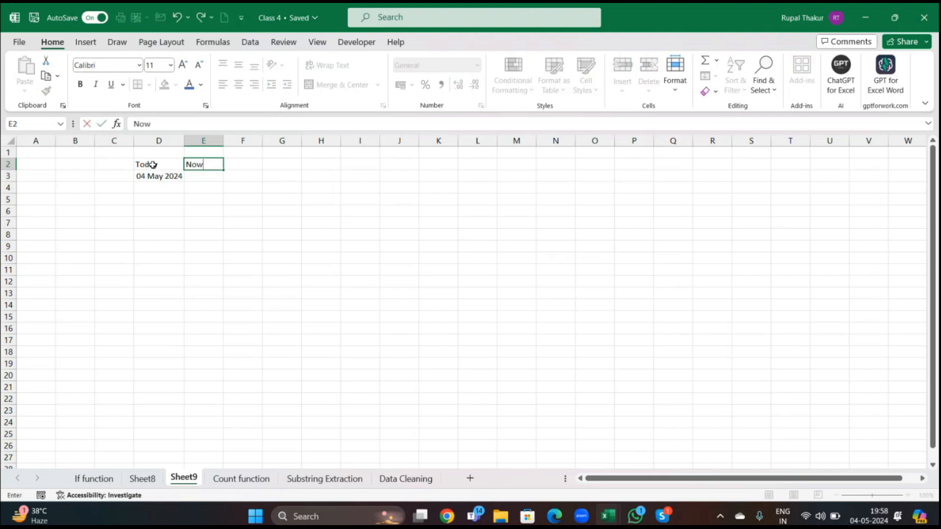
pyautogui.press('Return')
# Enter the formula =NOW() in cell E3 under the Now heading
pyautogui.write('=')
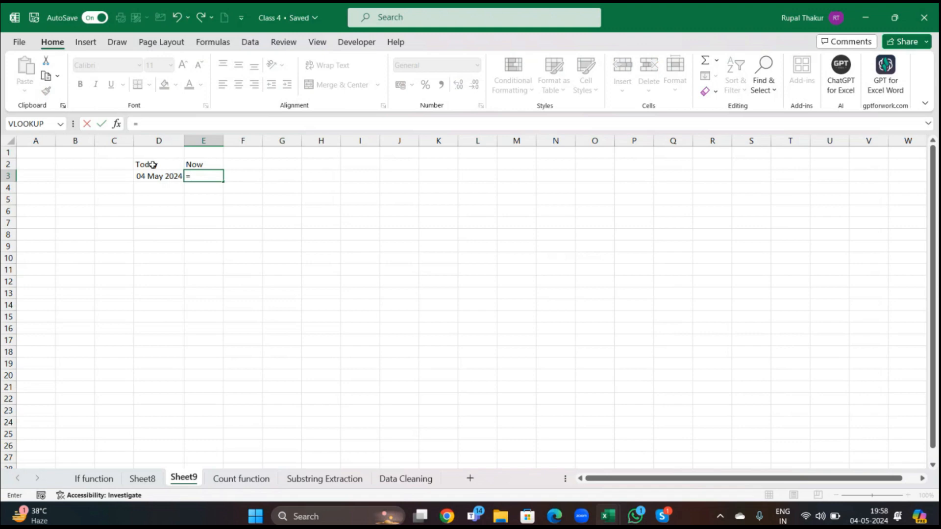
pyautogui.write('now')
pyautogui.press('Tab')
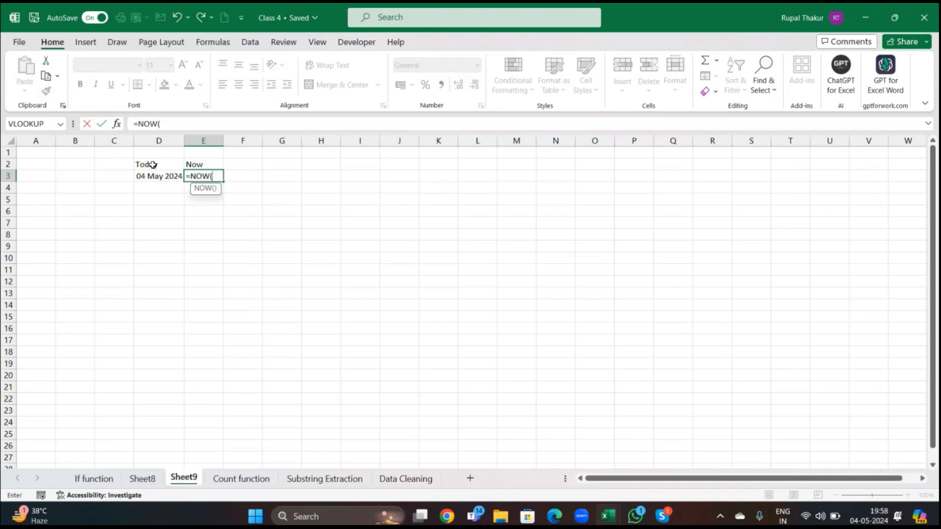
pyautogui.write(')')
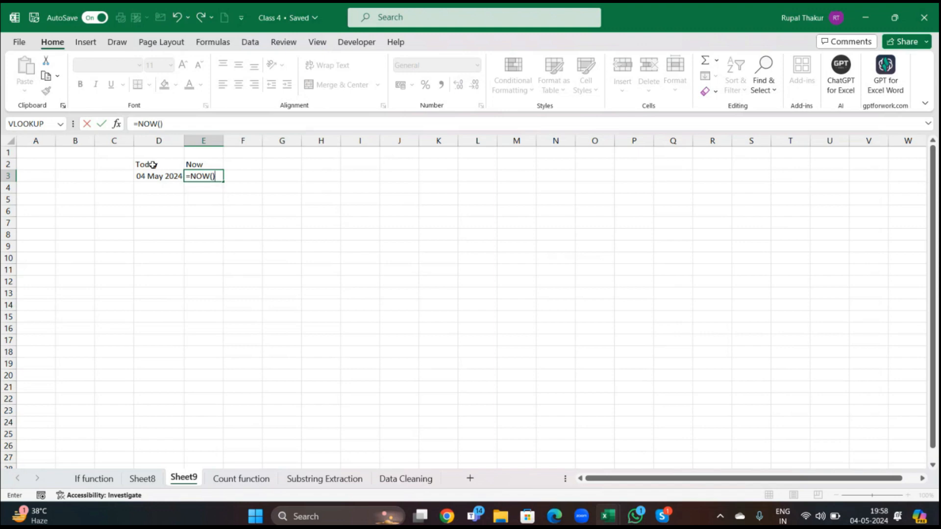
pyautogui.press('Return')
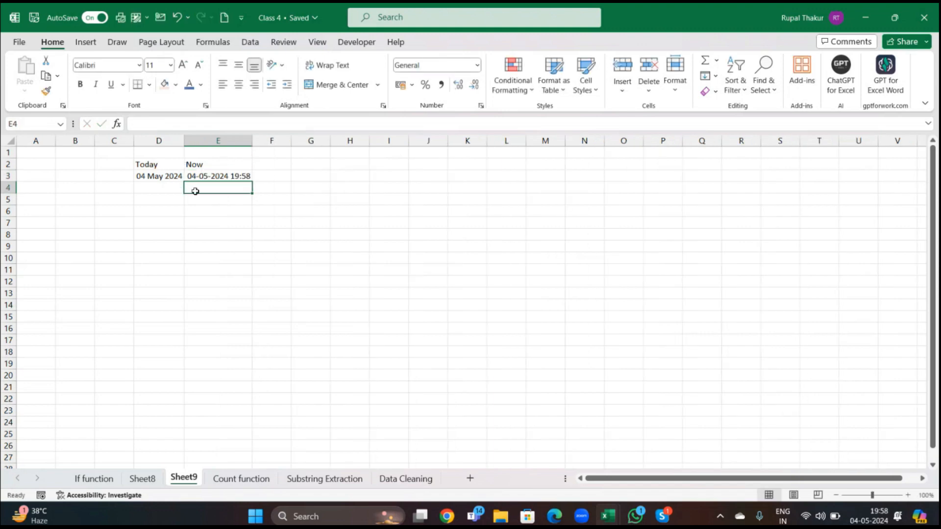
# Try the custom number format h:mm:ss AM/PM on cell E3 and undo the format change
pyautogui.click(206, 178)
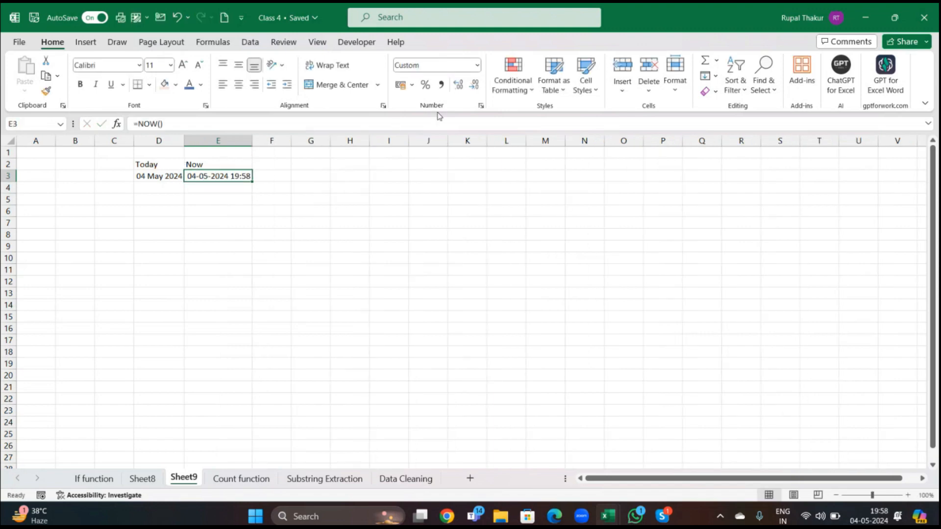
pyautogui.click(480, 106)
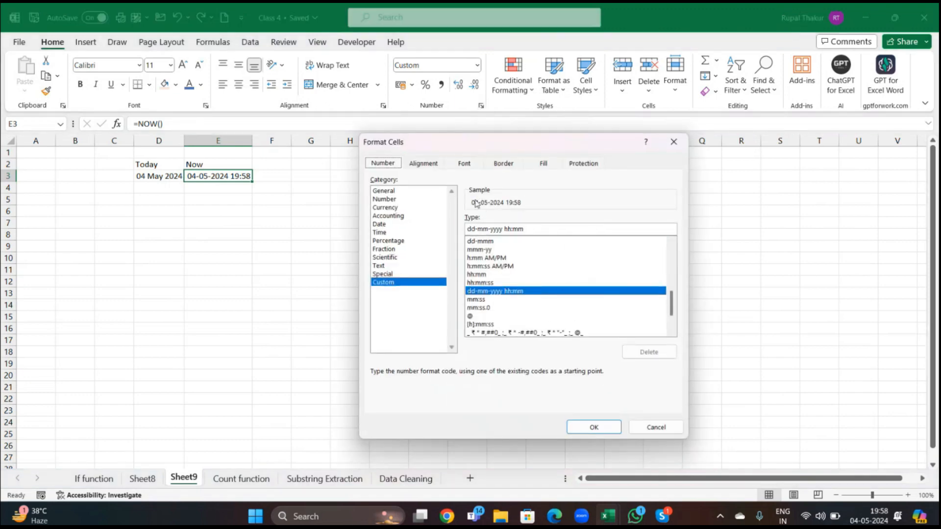
pyautogui.click(480, 241)
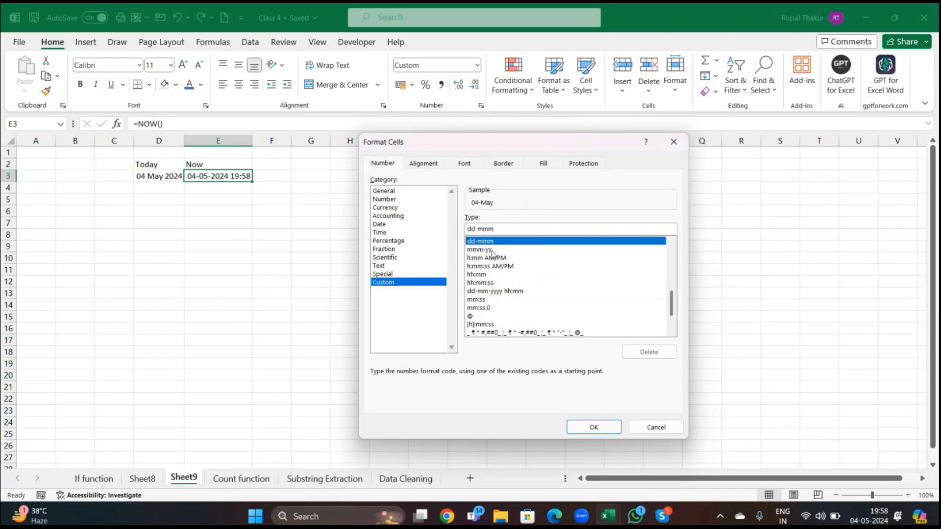
pyautogui.click(489, 293)
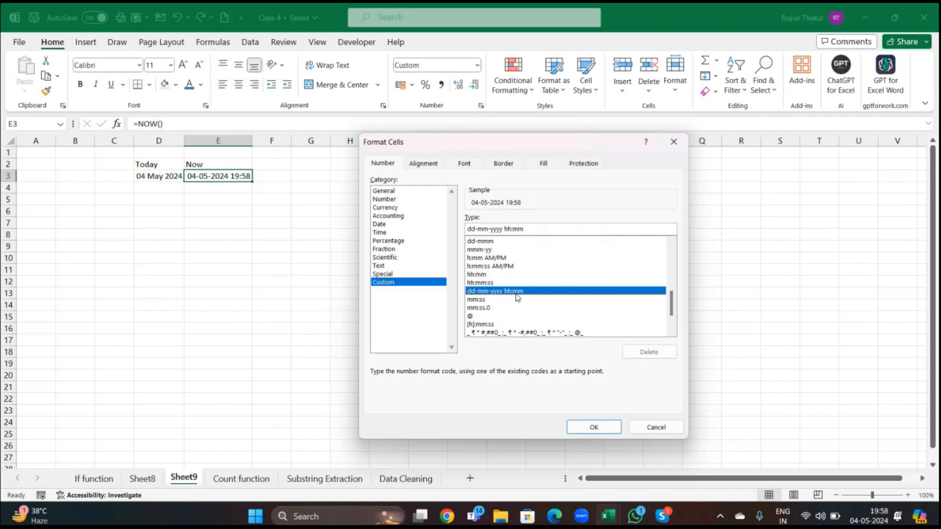
pyautogui.click(481, 267)
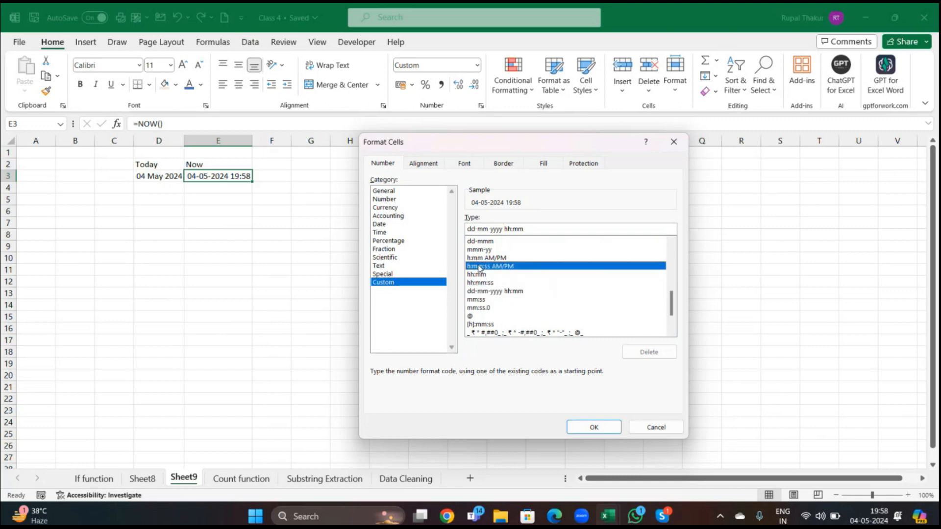
pyautogui.click(595, 424)
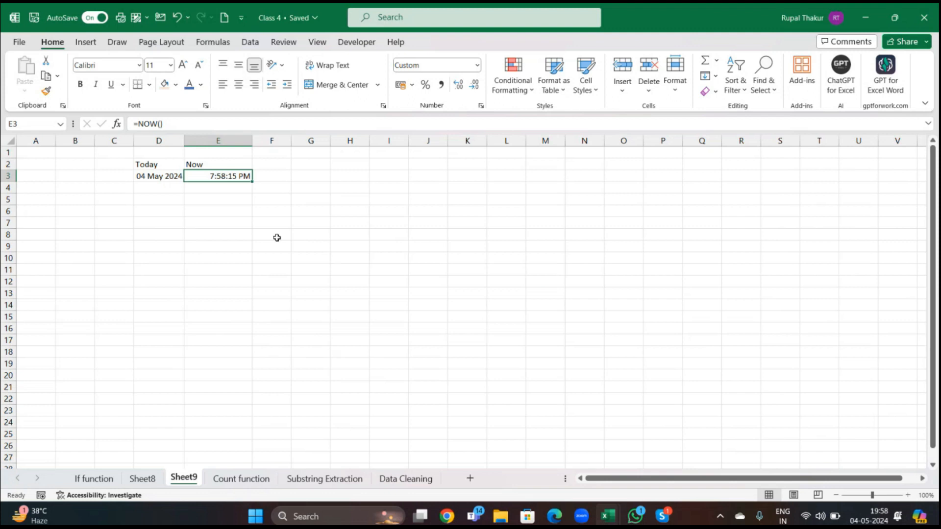
pyautogui.hotkey('ctrl', 'z')
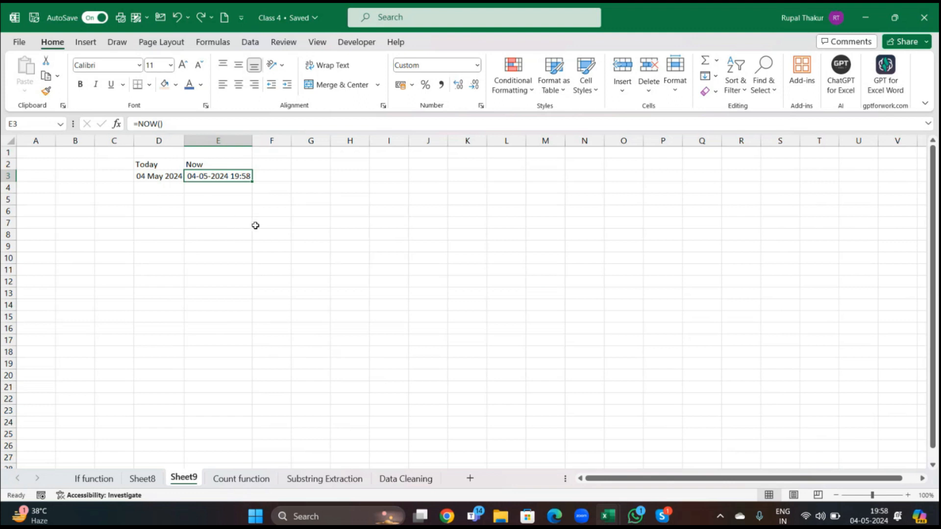
# Enter the headings Month in cell F2, day in G2 and year in H2
pyautogui.click(278, 165)
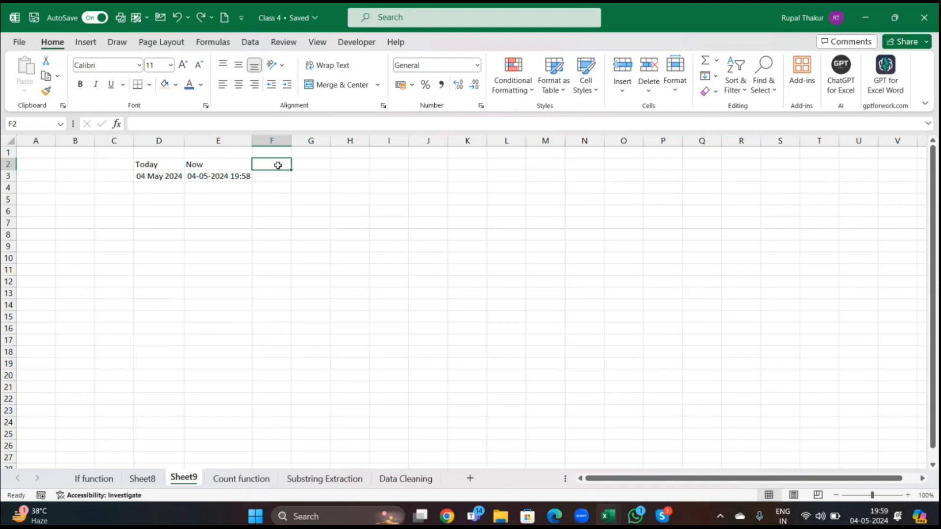
pyautogui.write('12')
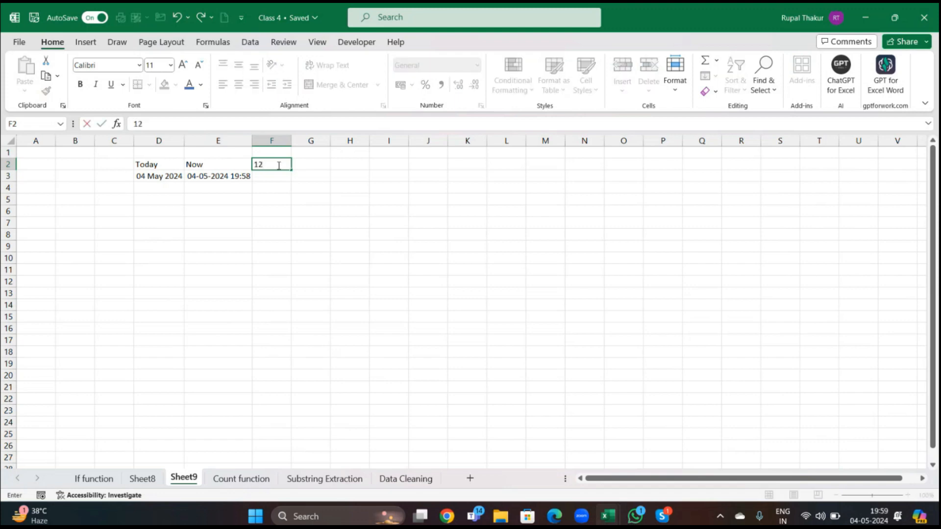
pyautogui.press('BackSpace')
pyautogui.press('BackSpace')
pyautogui.write('Month')
pyautogui.click(314, 163)
pyautogui.write('dat')
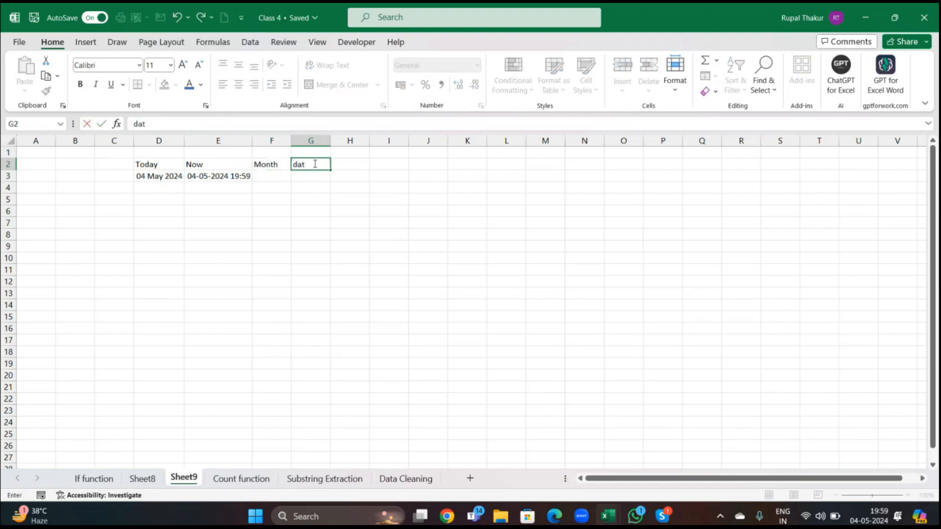
pyautogui.write('y')
pyautogui.press('Tab')
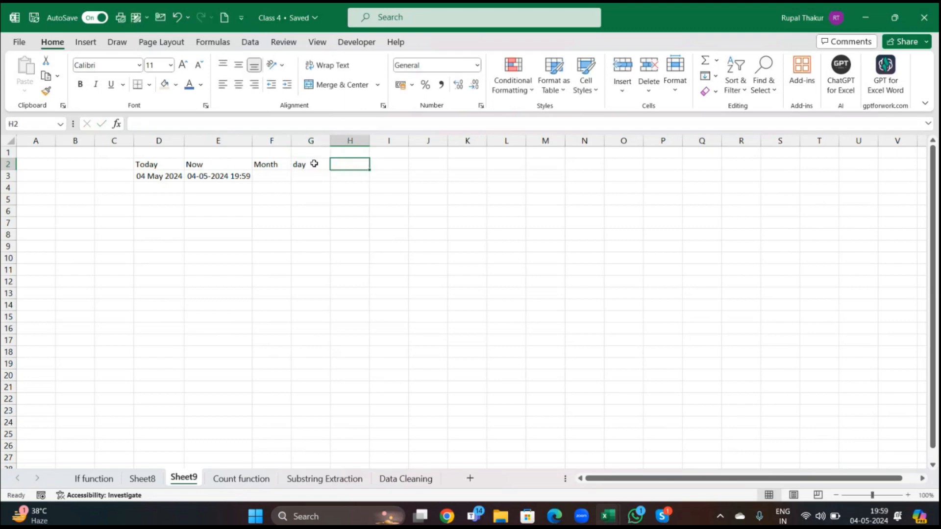
pyautogui.write('year')
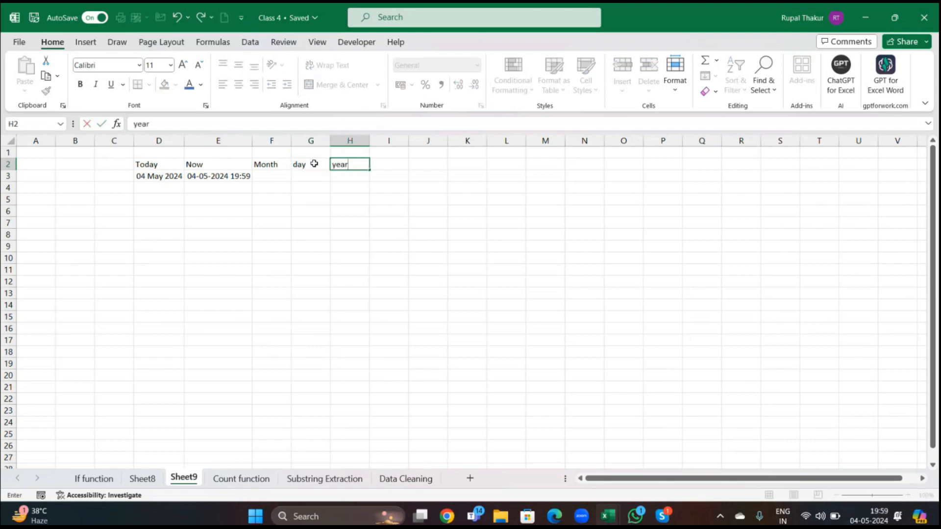
pyautogui.press('Tab')
# Enter 11 in cell F3, 21 in G3 and 2022 in H3 as the month, day and year values
pyautogui.click(275, 179)
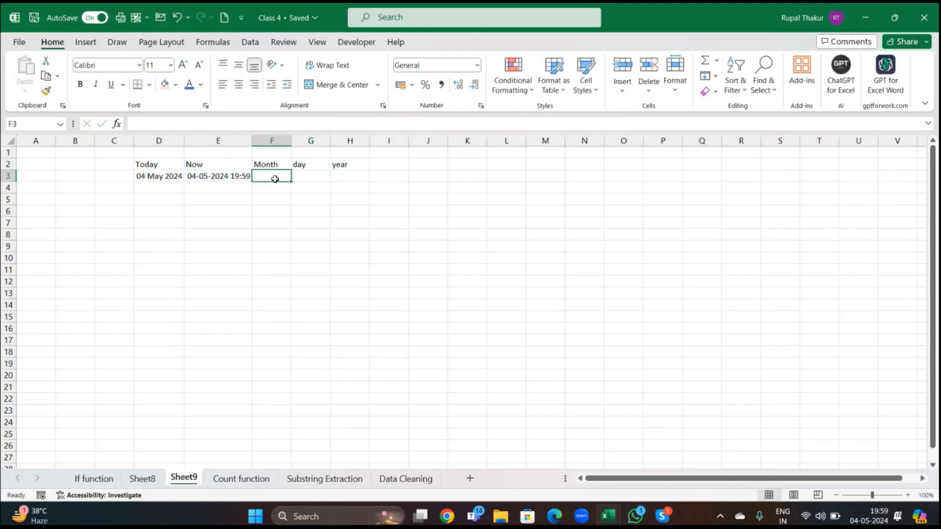
pyautogui.write('11')
pyautogui.press('Tab')
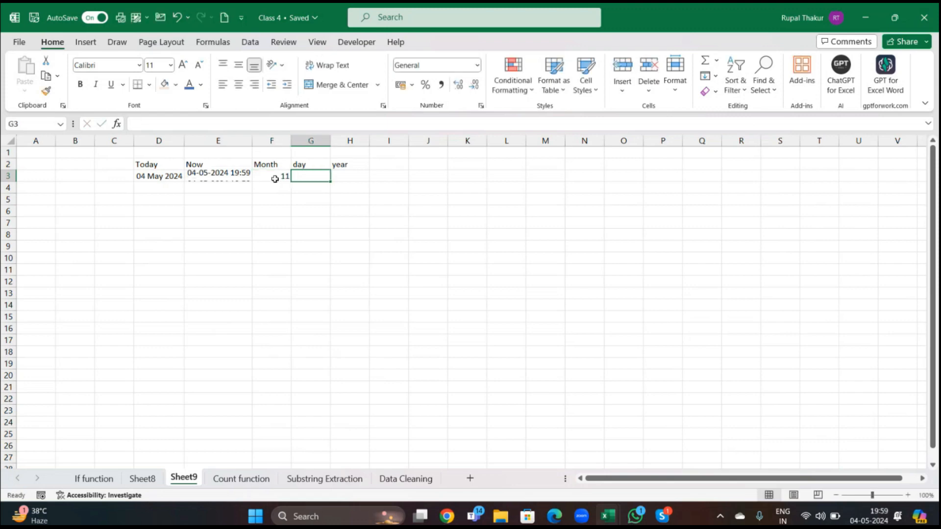
pyautogui.write('211111111')
pyautogui.press('BackSpace')
pyautogui.press('BackSpace')
pyautogui.press('BackSpace')
pyautogui.press('BackSpace')
pyautogui.press('BackSpace')
pyautogui.press('BackSpace')
pyautogui.press('BackSpace')
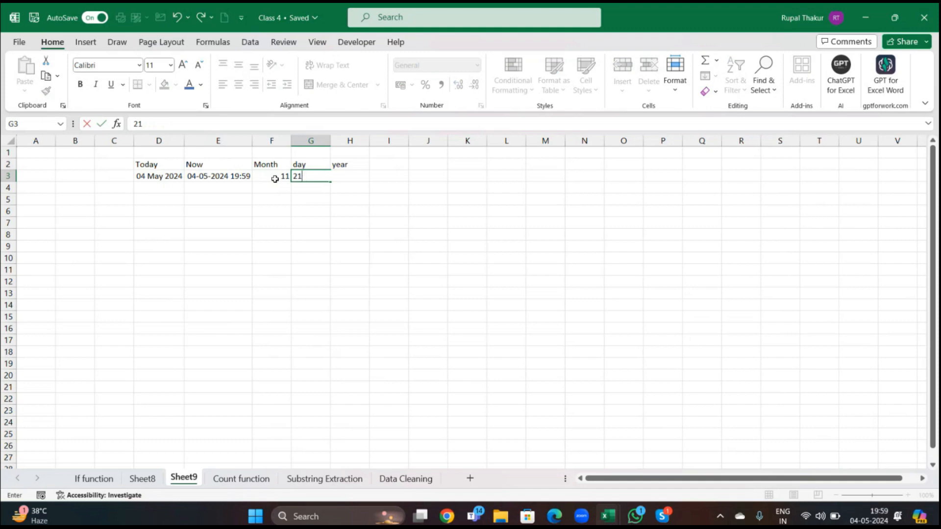
pyautogui.press('Tab')
pyautogui.write('2022')
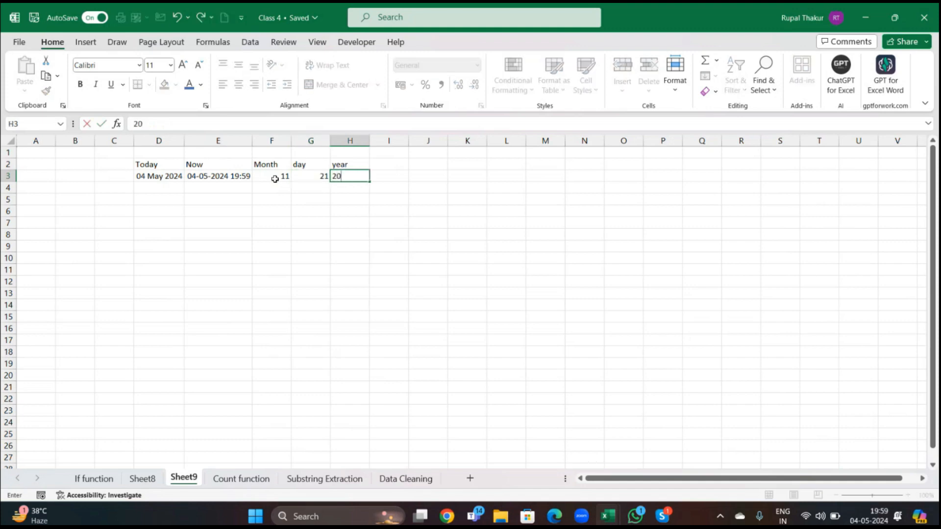
pyautogui.click(366, 247)
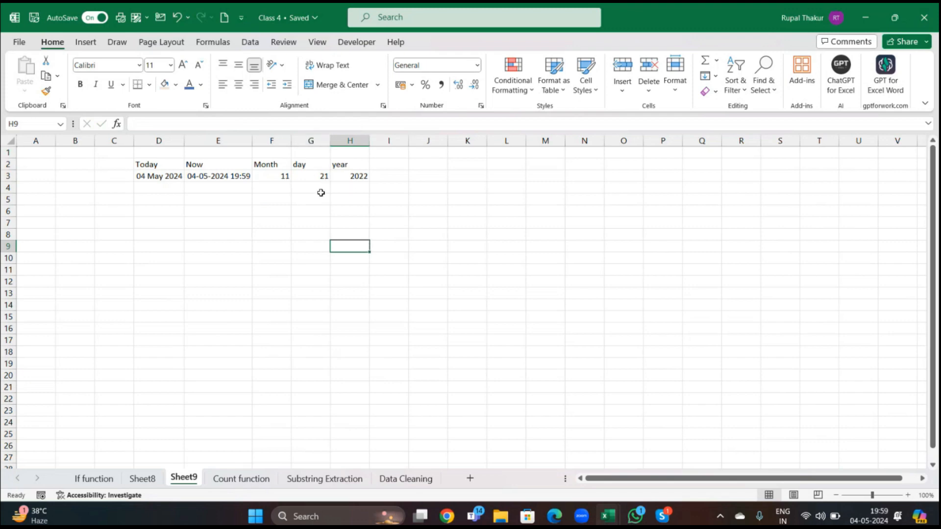
# Enter the formula =DATE(H3,F3,G3) in cell I4 to combine the year, month and day into one date
pyautogui.click(278, 200)
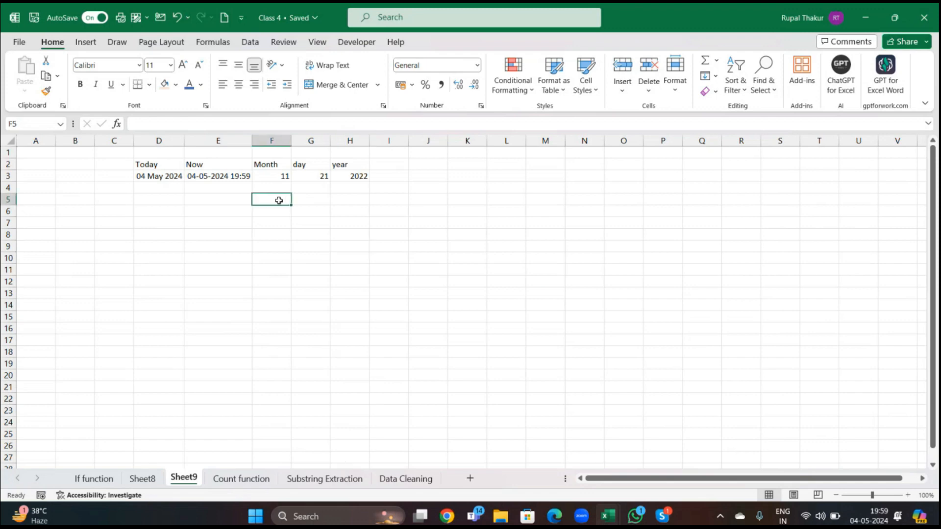
pyautogui.click(399, 163)
pyautogui.click(397, 184)
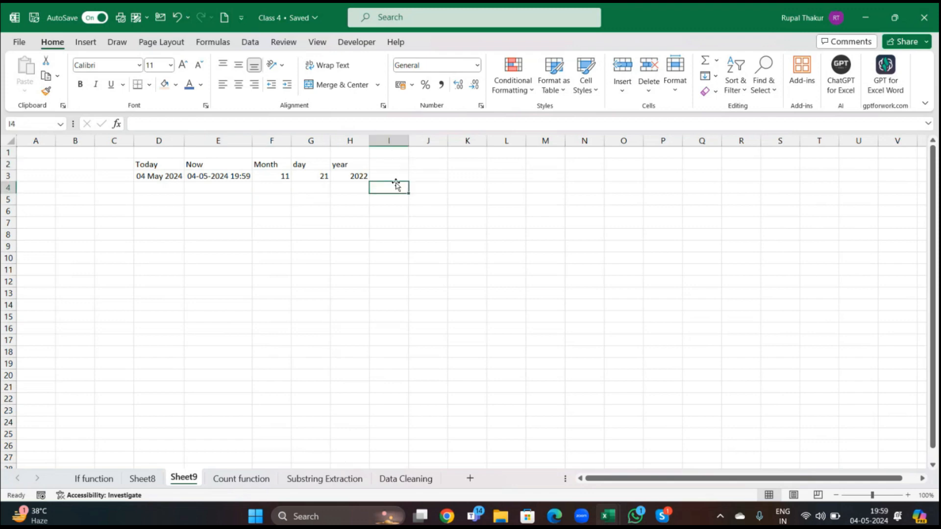
pyautogui.write('=dat')
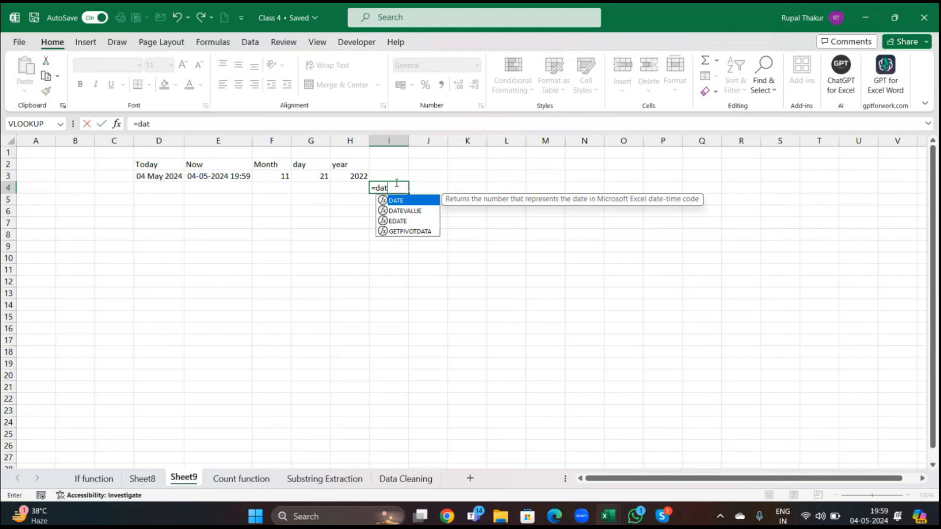
pyautogui.press('Tab')
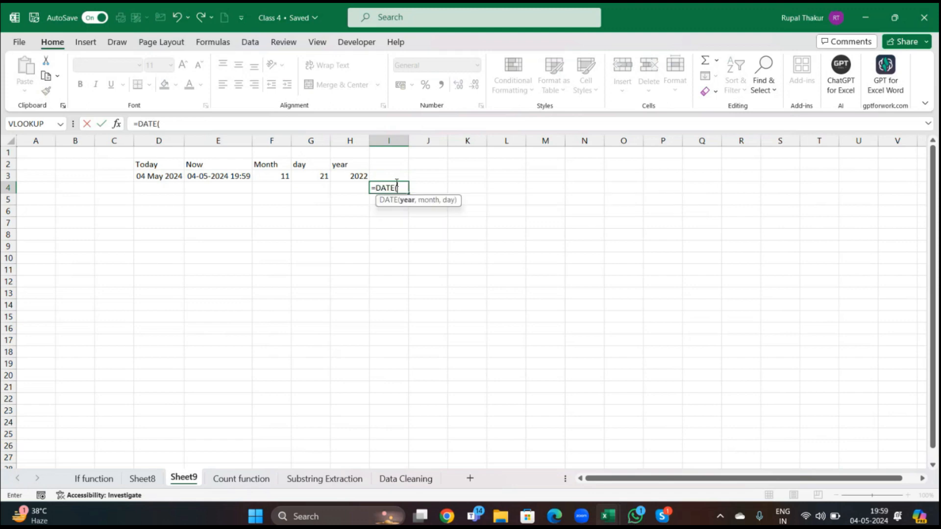
pyautogui.click(347, 177)
pyautogui.write(',')
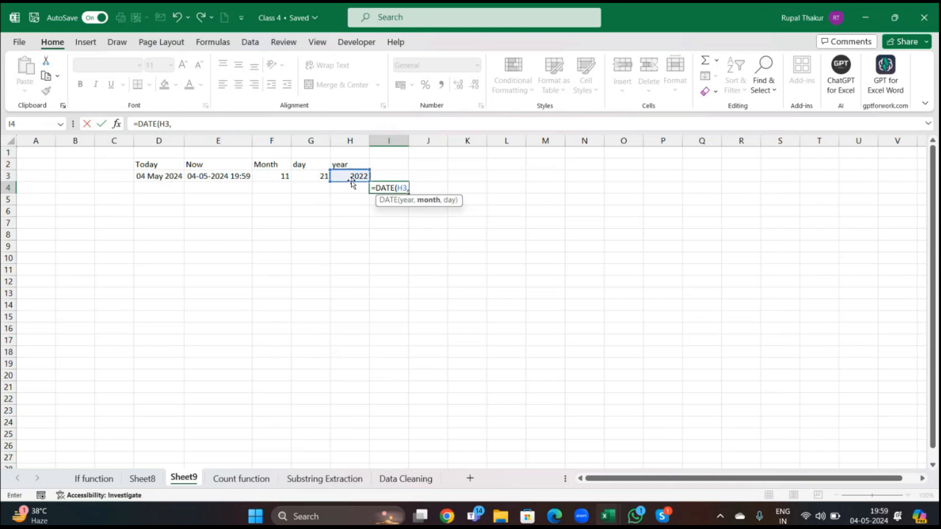
pyautogui.click(278, 177)
pyautogui.write(',')
pyautogui.click(312, 178)
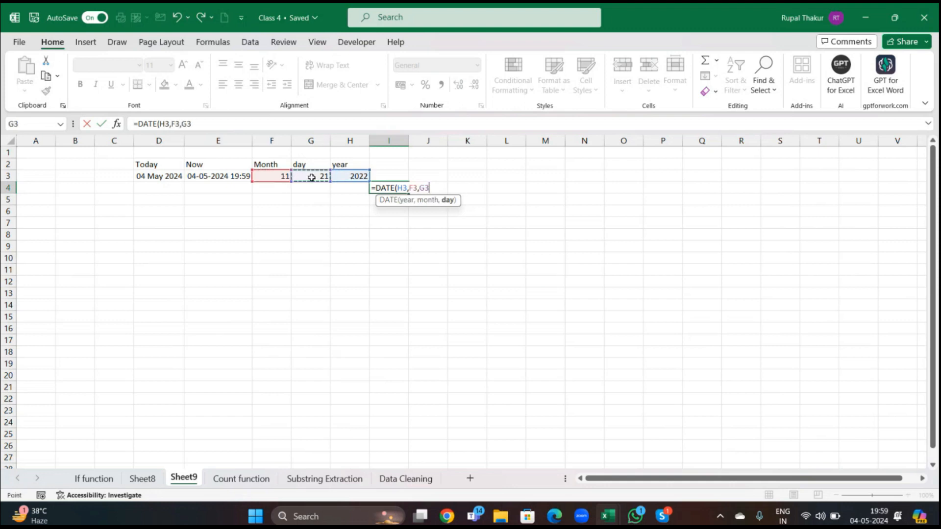
pyautogui.write(')')
pyautogui.press('Return')
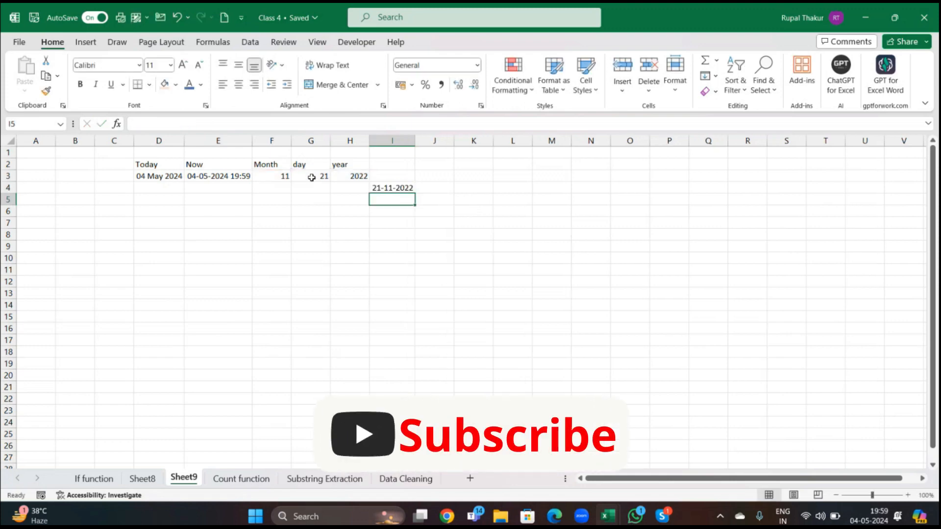
# Enter the heading Date in cell I2
pyautogui.click(392, 164)
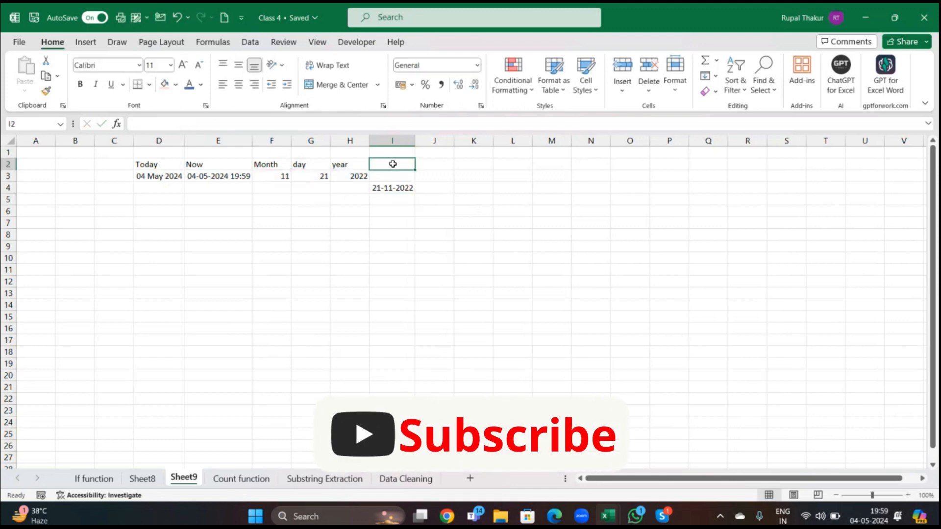
pyautogui.write('Date')
pyautogui.press('BackSpace')
pyautogui.write('e')
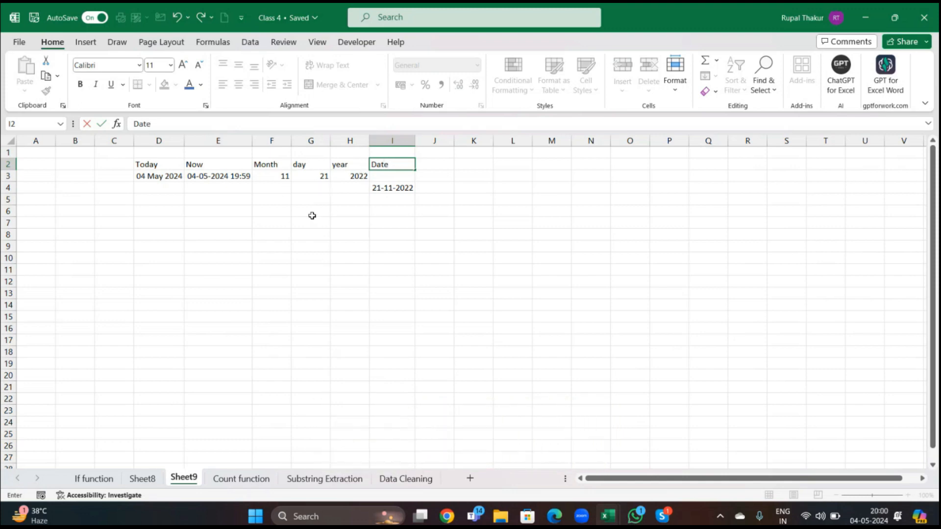